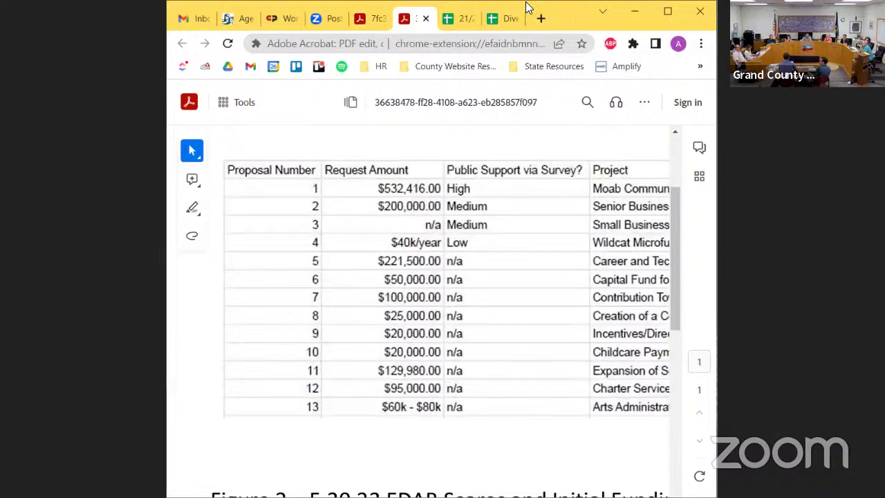
# - Maximize the PDF window and review the Figure 1 summary of proposals, from request amounts down to the Figure 2 scores
pyautogui.press('super+Up')
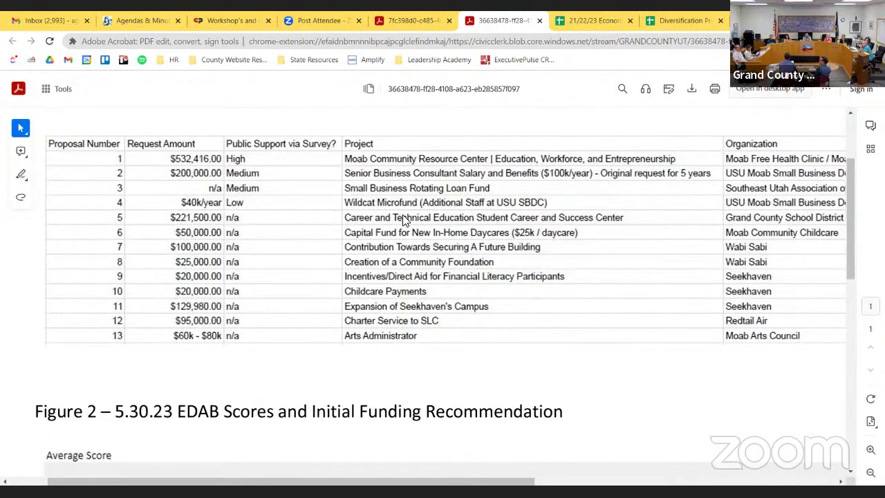
pyautogui.hscroll(2, 404, 220)
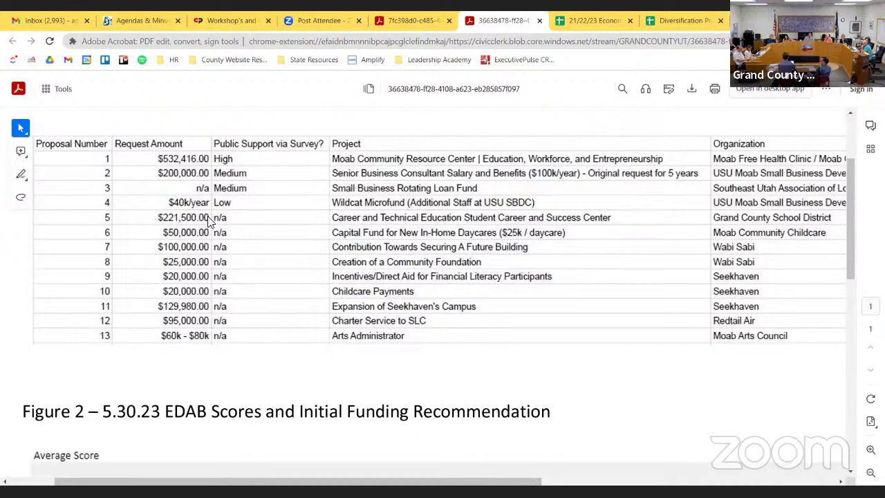
pyautogui.scroll(-1, 209, 220)
pyautogui.scroll(-2, 207, 215)
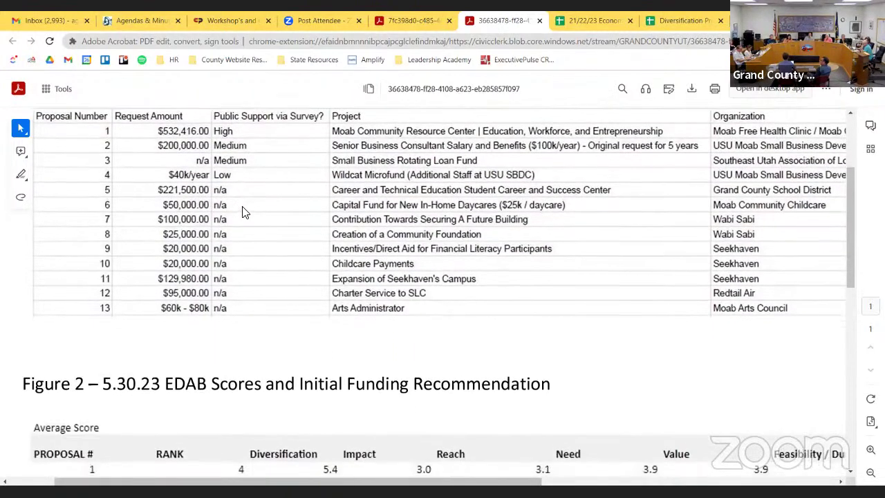
pyautogui.scroll(-1, 307, 202)
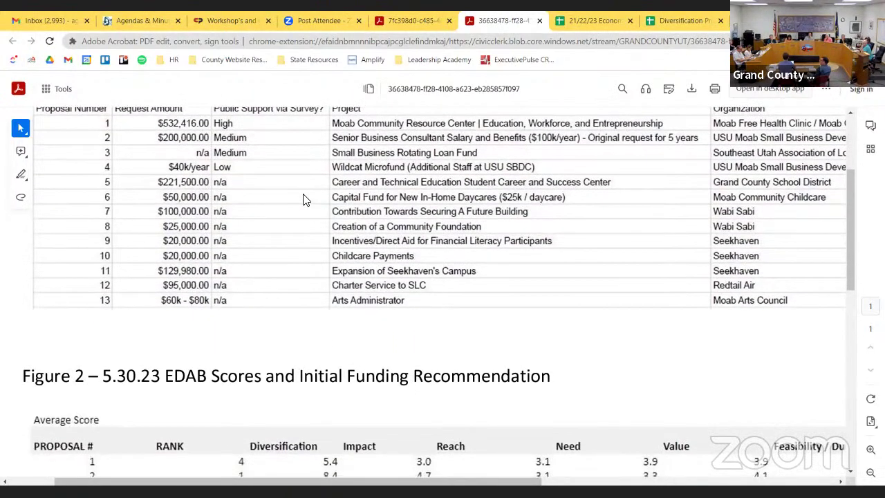
pyautogui.scroll(-1, 304, 199)
pyautogui.scroll(-2, 304, 199)
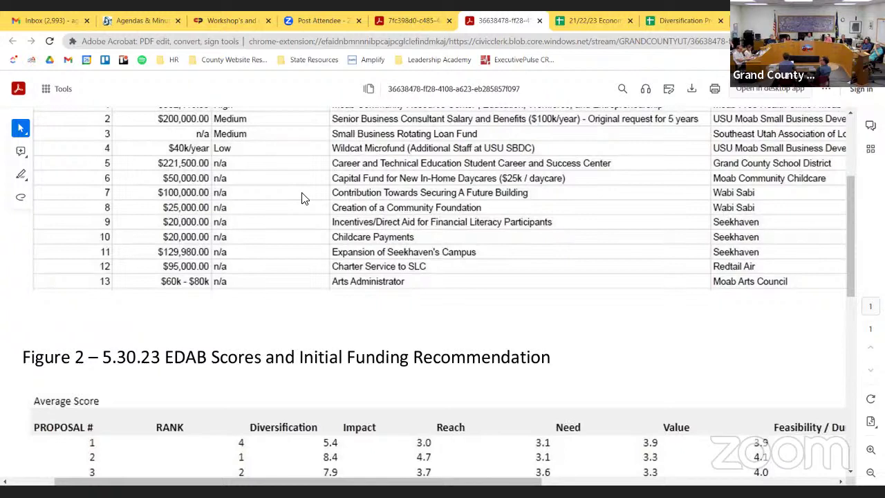
pyautogui.scroll(-2, 302, 198)
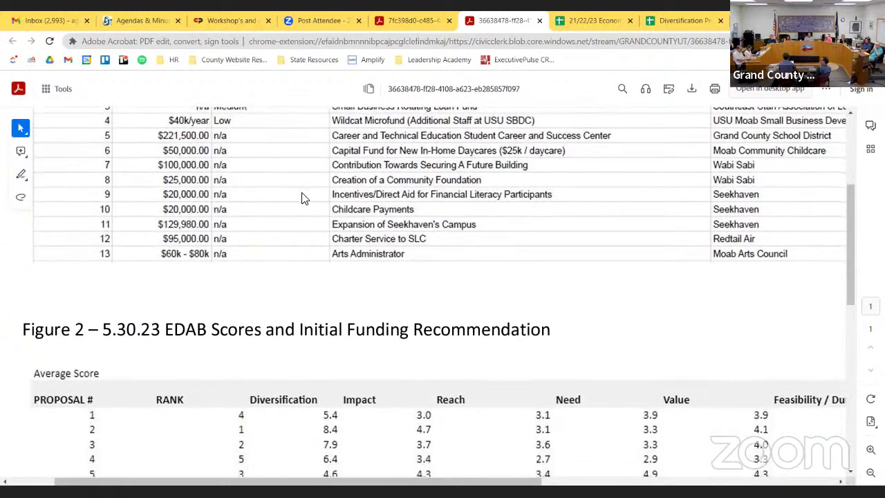
pyautogui.scroll(-1, 304, 190)
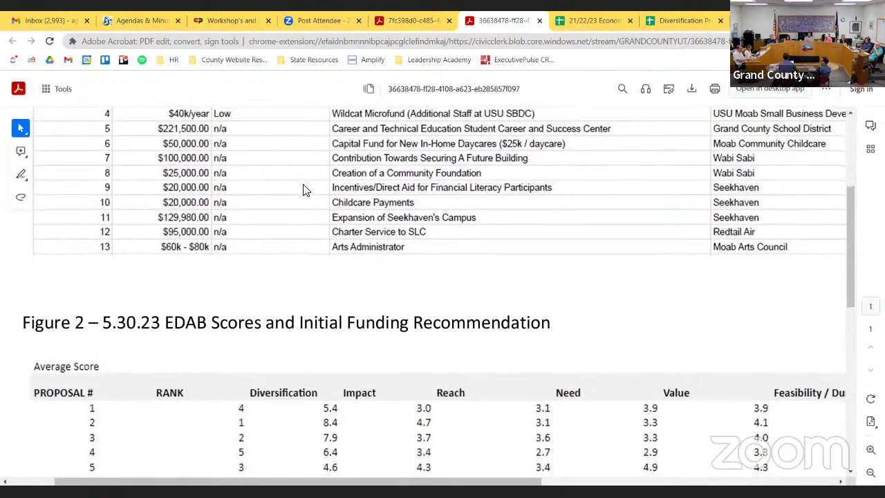
pyautogui.scroll(-1, 312, 177)
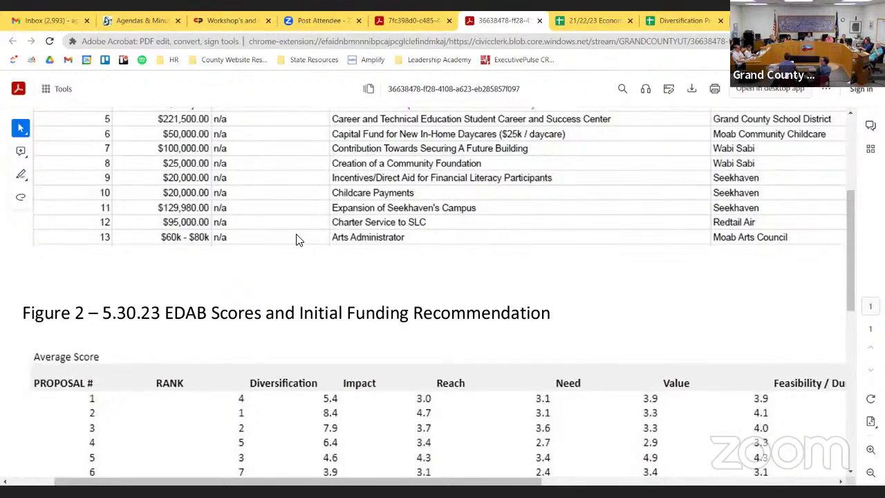
pyautogui.scroll(-1, 297, 240)
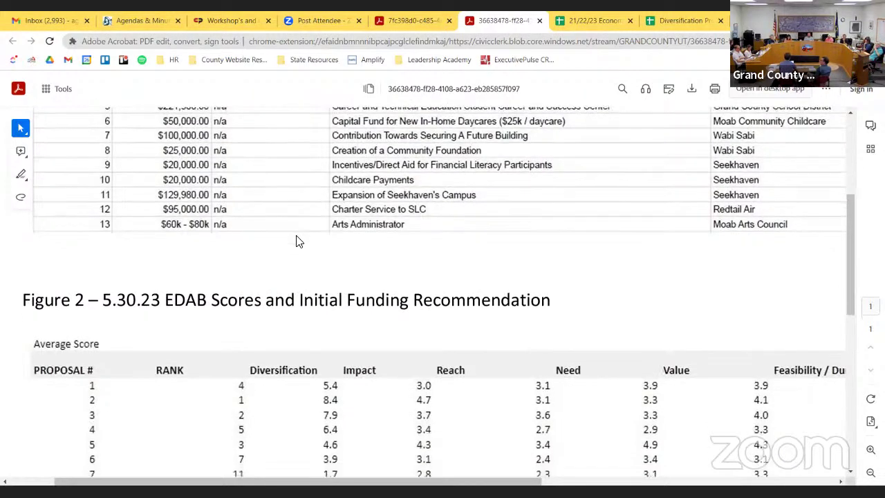
# - Zoom out the PDF until the tables fit the page width and review the EDAB scores, initial funding recommendation and scoring criteria
pyautogui.keyDown('ctrl'); pyautogui.scroll(-3, 297, 240); pyautogui.keyUp('ctrl')
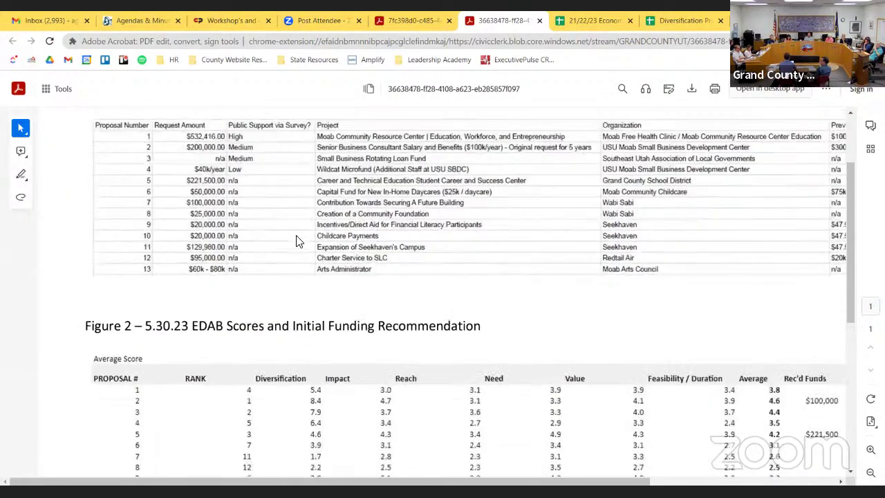
pyautogui.scroll(-3, 297, 241)
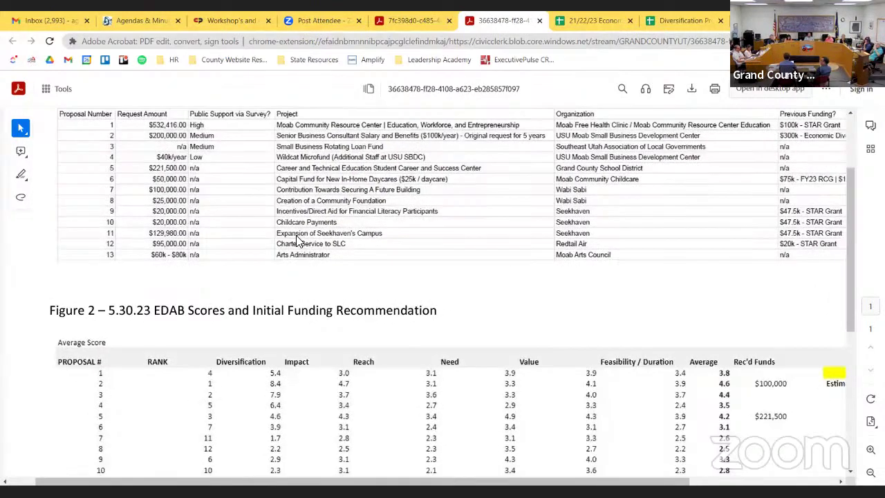
pyautogui.scroll(-1, 298, 241)
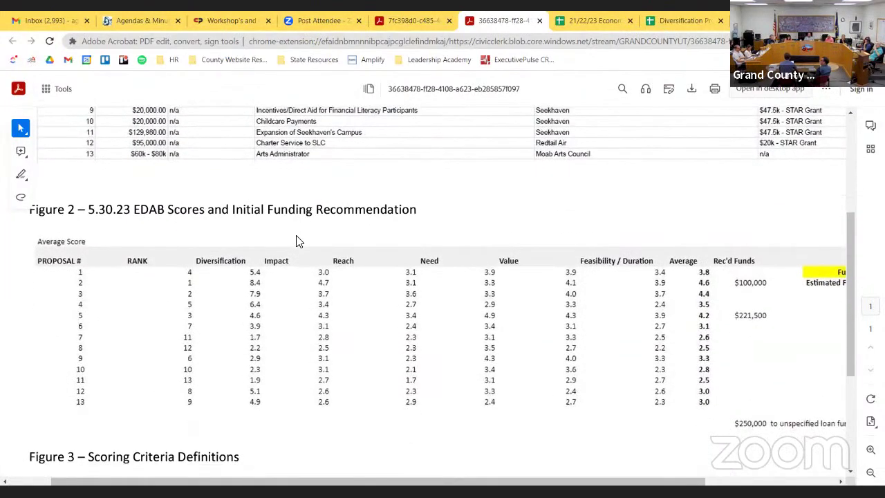
pyautogui.keyDown('ctrl'); pyautogui.scroll(-2, 297, 240); pyautogui.keyUp('ctrl')
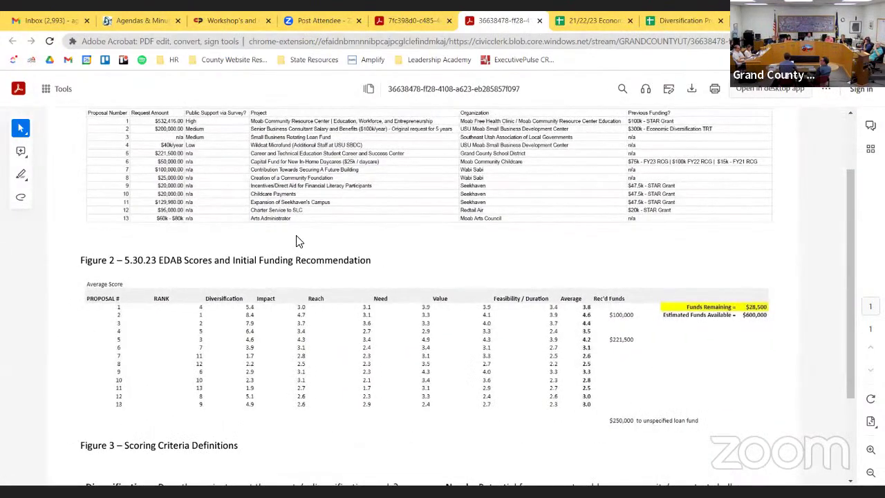
pyautogui.keyDown('ctrl'); pyautogui.scroll(2, 298, 241); pyautogui.keyUp('ctrl')
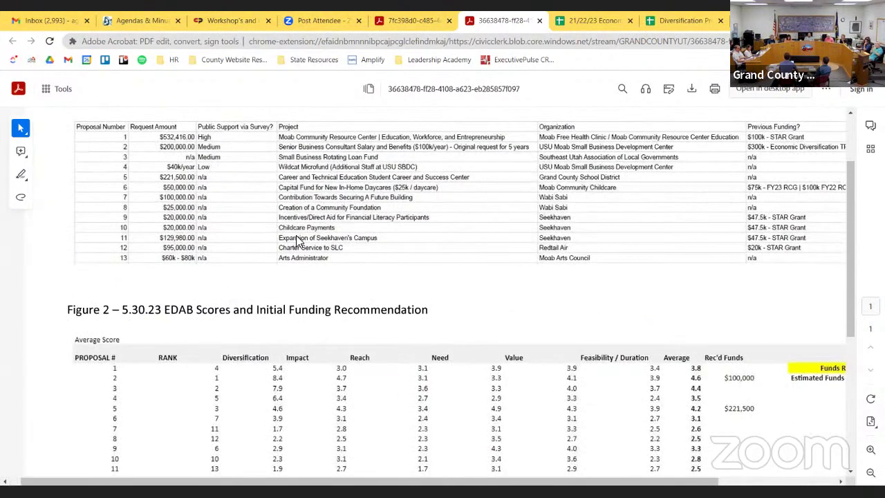
pyautogui.keyDown('ctrl'); pyautogui.scroll(-2, 296, 235); pyautogui.keyUp('ctrl')
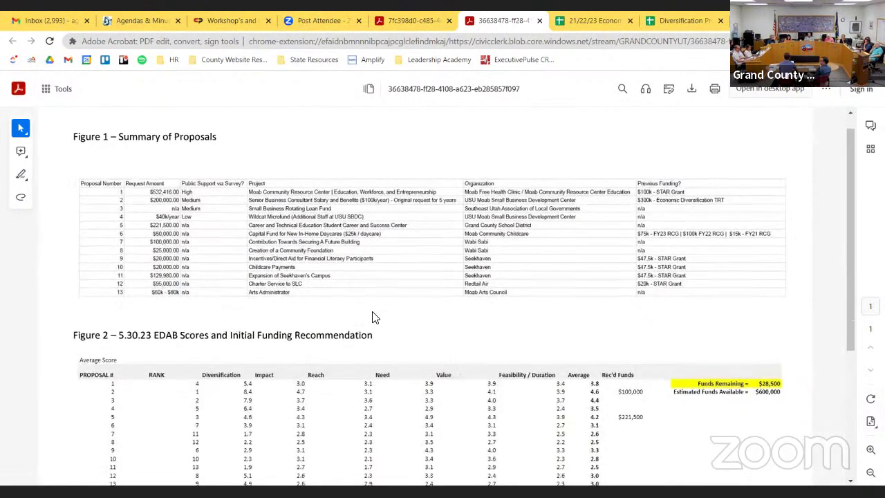
pyautogui.keyDown('ctrl'); pyautogui.scroll(1, 373, 316); pyautogui.keyUp('ctrl')
pyautogui.scroll(-3, 373, 317)
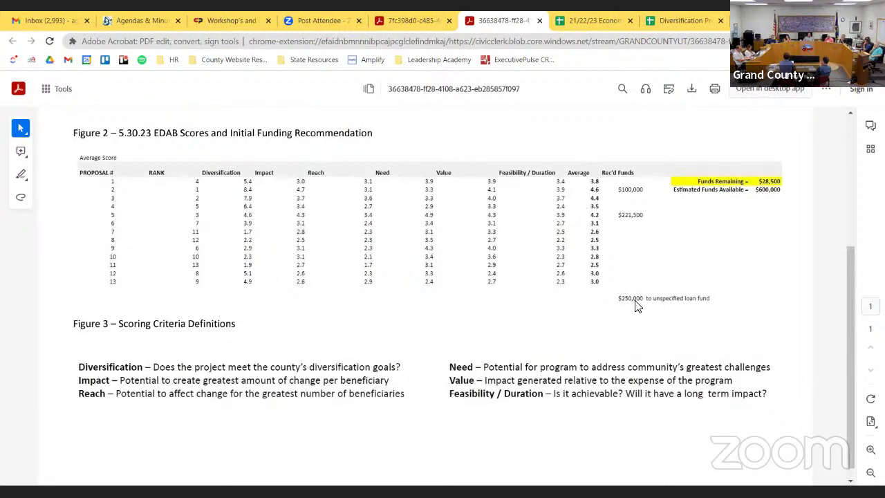
pyautogui.scroll(5, 636, 304)
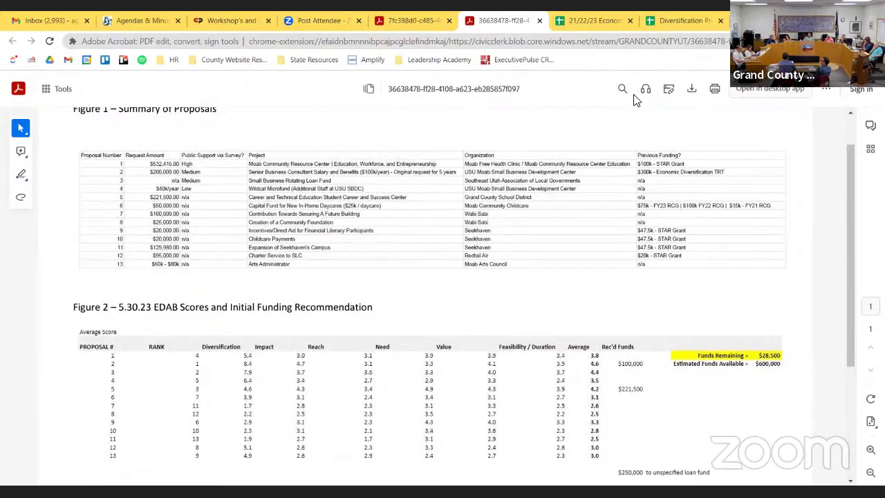
# - Switch from the PDF to the 21/22/23 Economic Diversification Calculations spreadsheet and show it in a maximized window
pyautogui.press('super+Down')
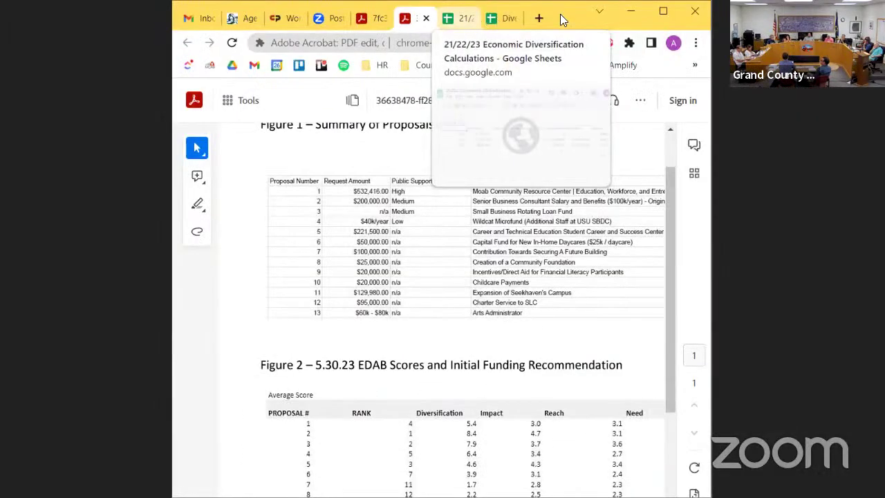
pyautogui.click(502, 18)
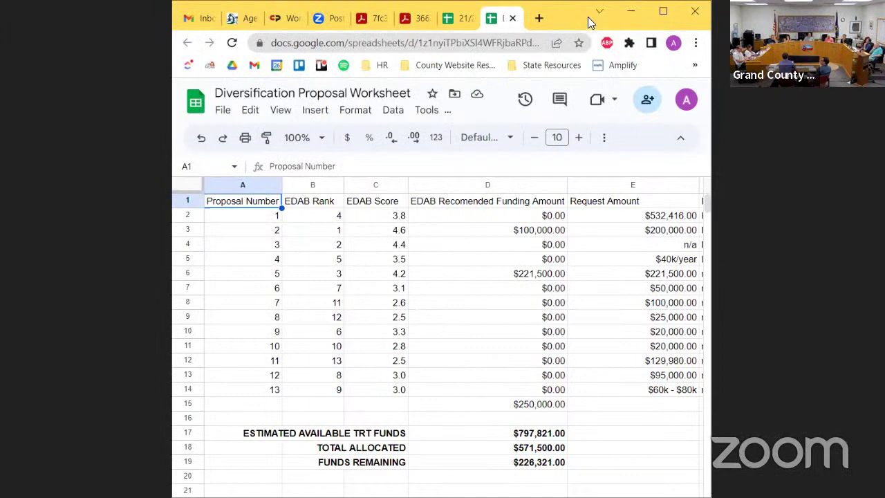
pyautogui.hotkey('ctrl', 'shift', 'Tab')
pyautogui.click(660, 14)
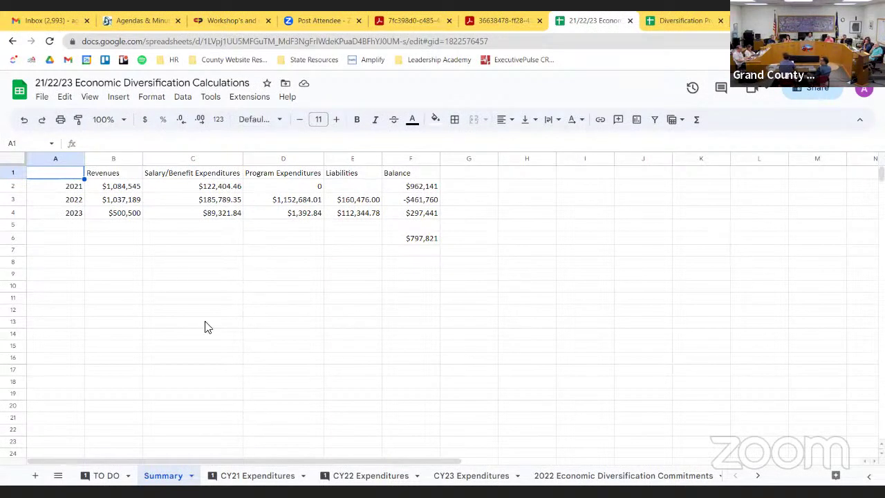
# - Walk through the Summary sheet's 2021 revenue and the salary/benefit expenditures for 2021 to 2023
pyautogui.click(127, 177)
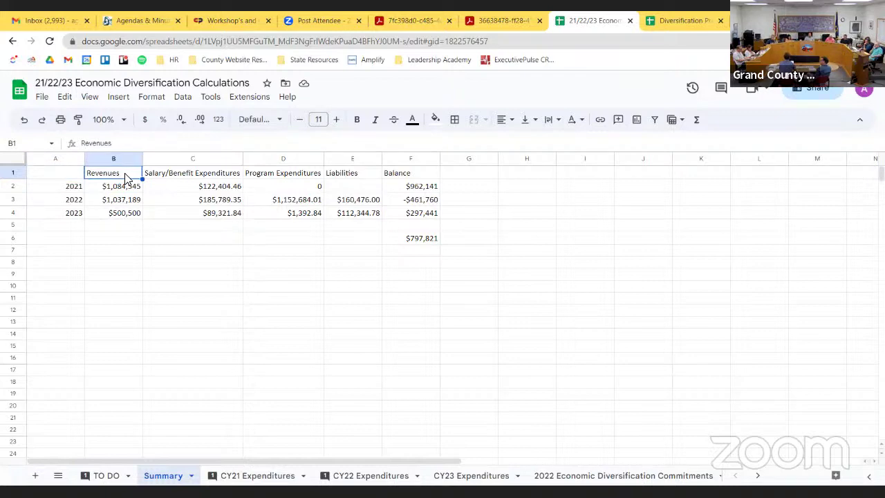
pyautogui.press('Down')
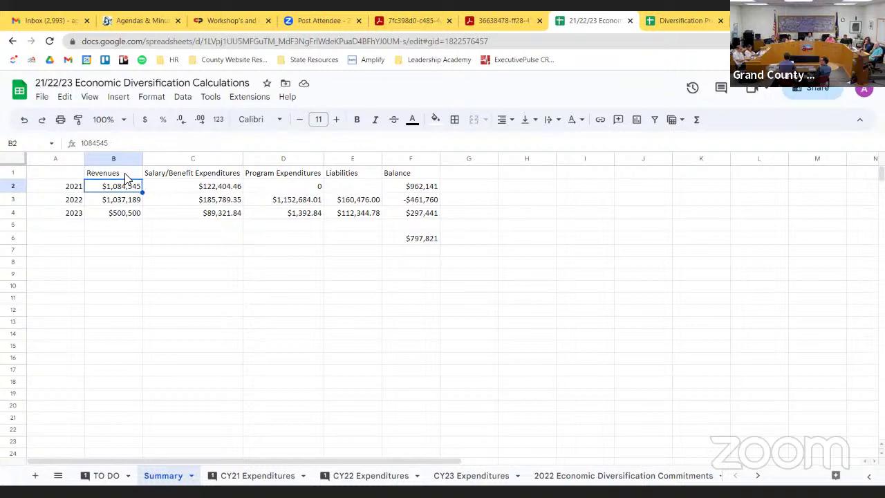
pyautogui.press('Right')
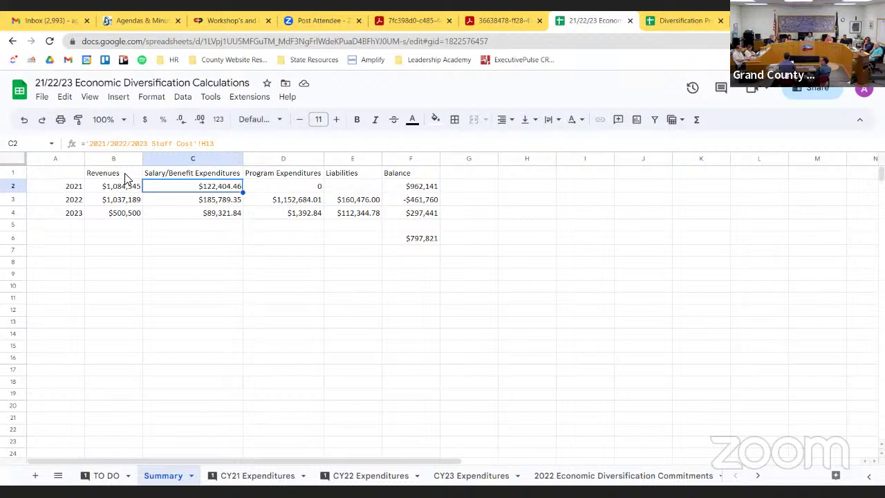
pyautogui.press('Down')
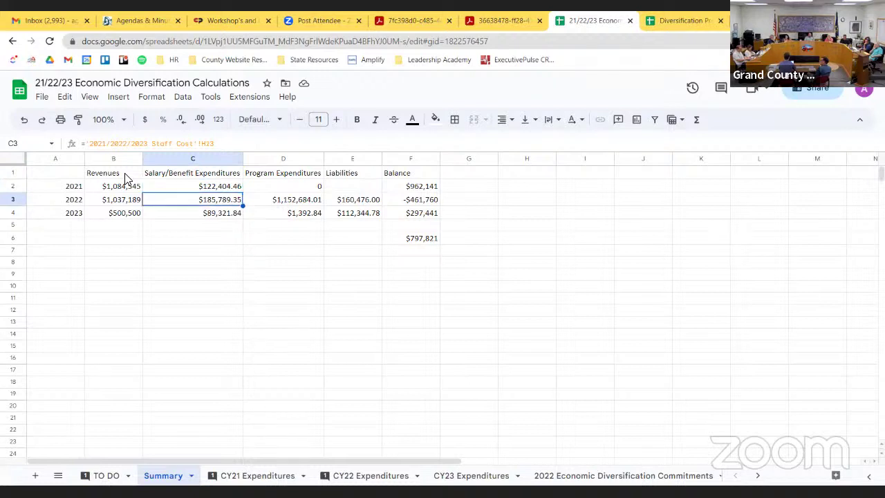
pyautogui.press('Down')
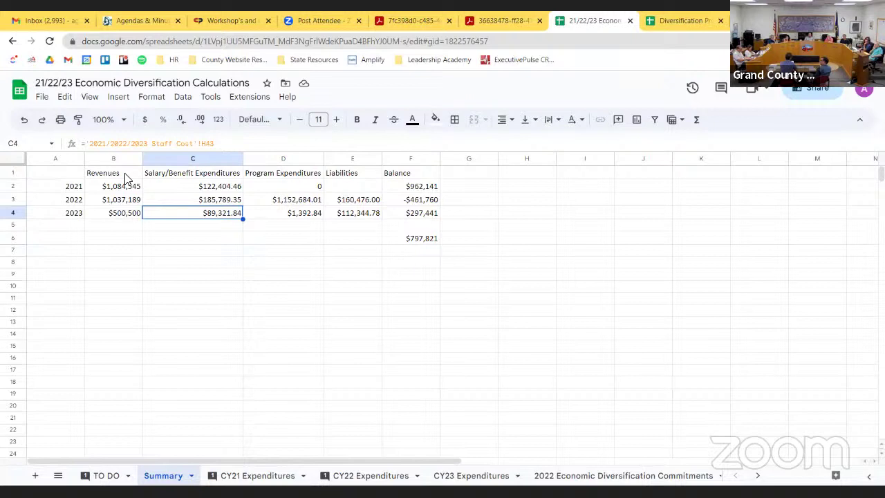
# - Examine the program expenditures and liabilities on the Summary sheet, ending on the total balance in F6
pyautogui.press('Right')
pyautogui.press('Up')
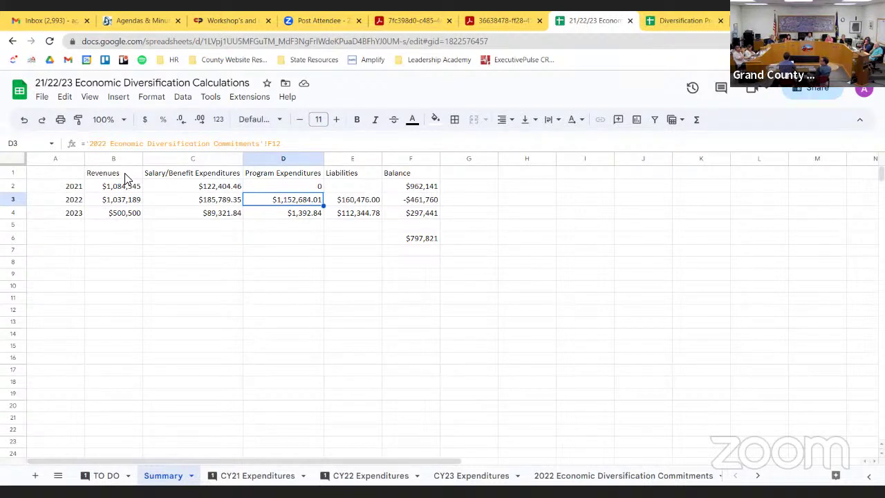
pyautogui.press('Right')
pyautogui.press('Down')
pyautogui.press('Right')
pyautogui.press('Down')
pyautogui.press('Down')
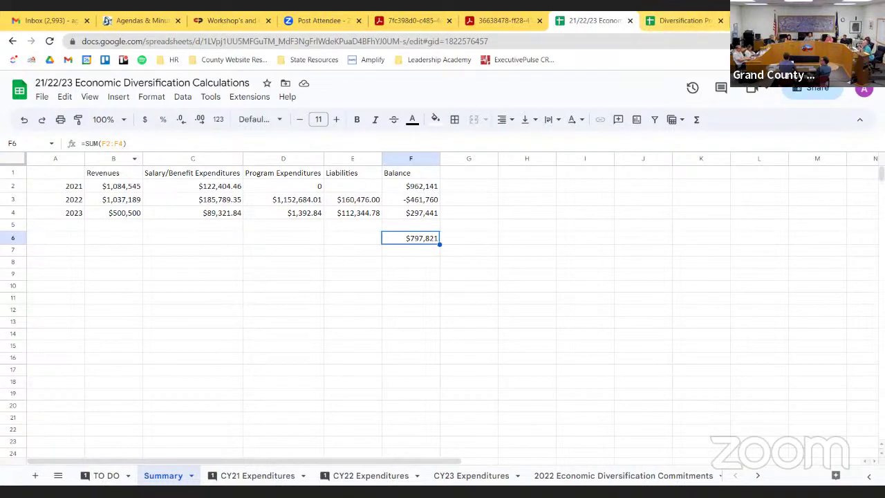
# - Open the Diversification Proposal Worksheet maximized and review proposal 1's rank, score and recommended funding, plus the funds remaining and total allocated
pyautogui.hotkey('ctrl', 'Tab')
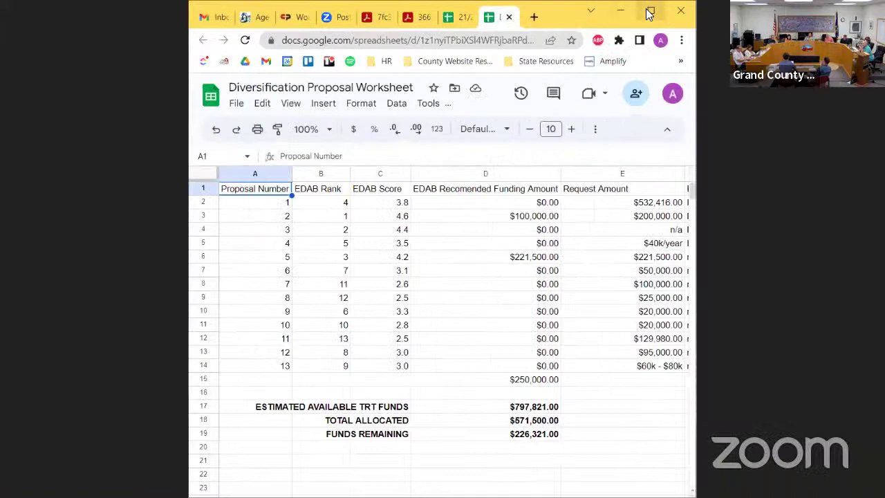
pyautogui.click(650, 13)
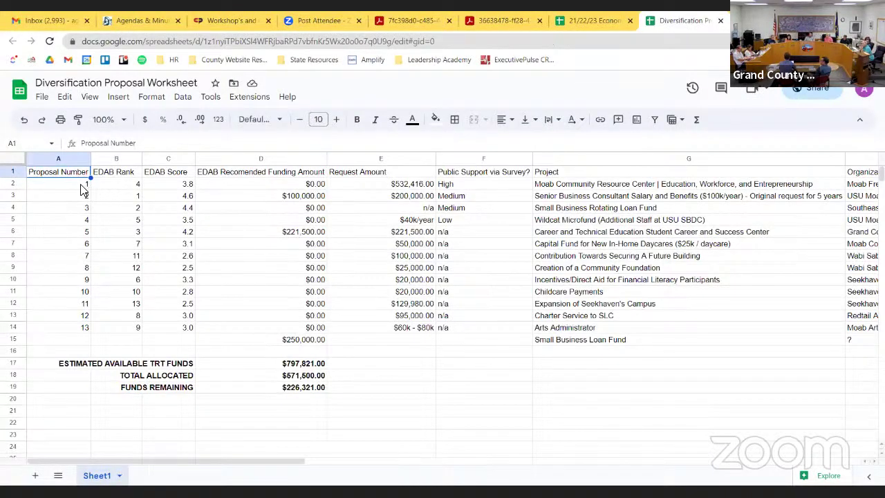
pyautogui.click(118, 186)
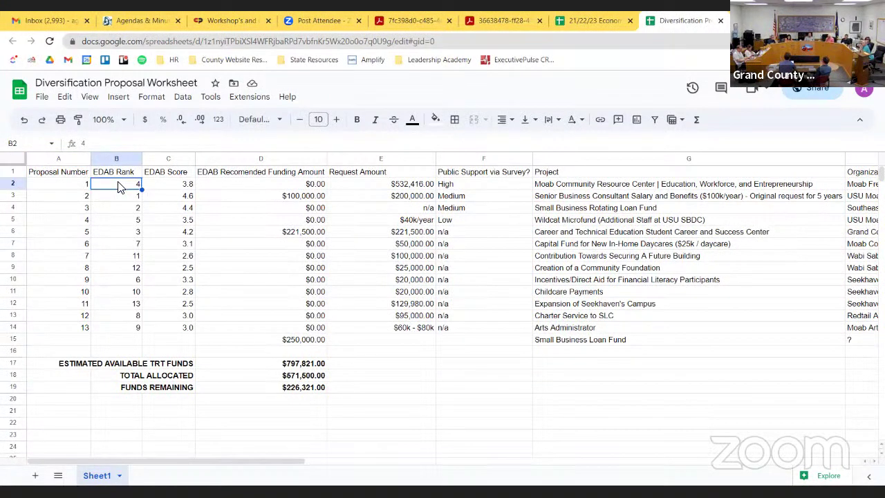
pyautogui.press('Tab')
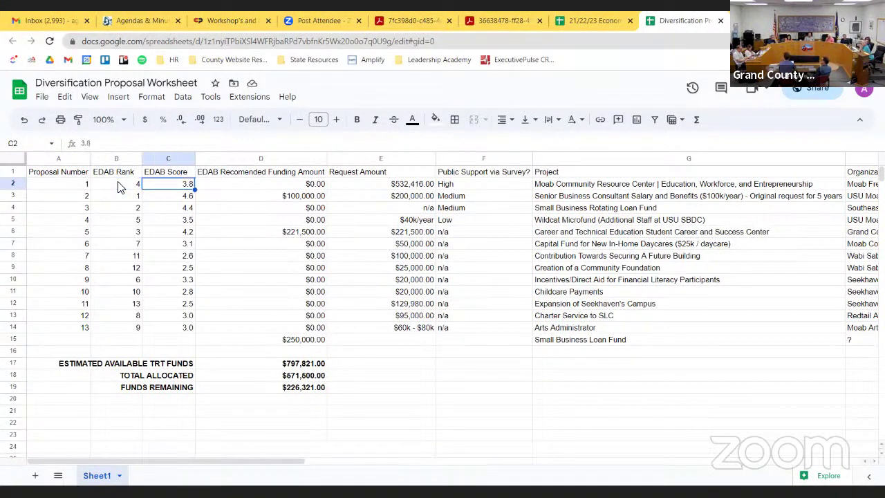
pyautogui.press('Tab')
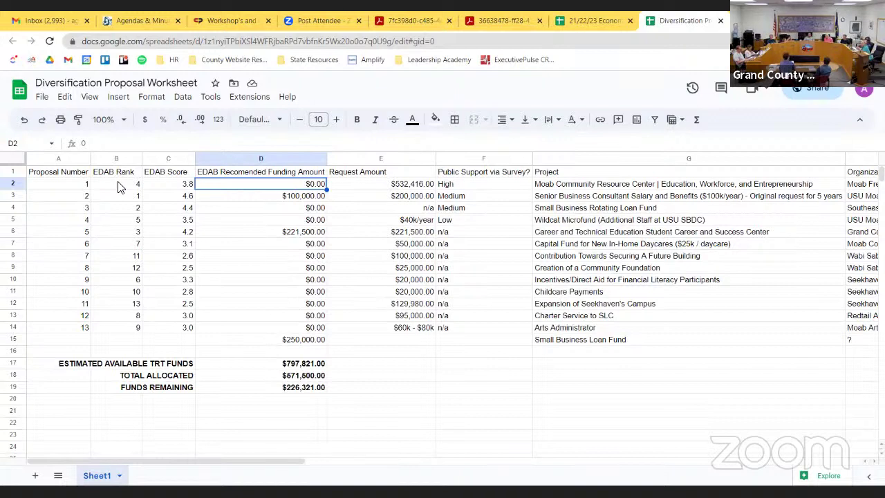
pyautogui.click(311, 389)
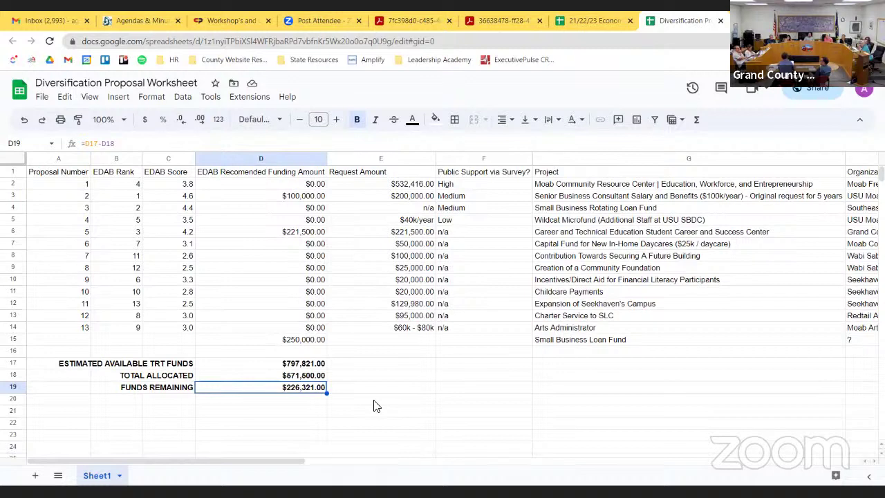
pyautogui.press('Up')
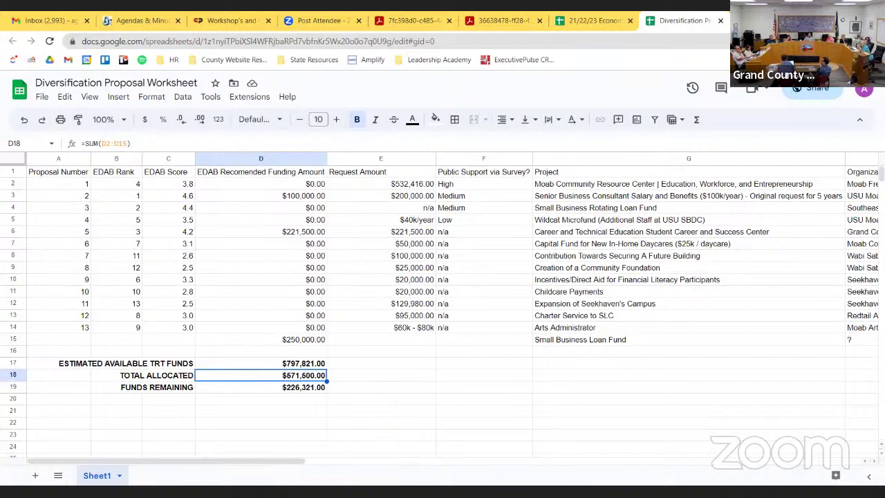
# - Check the 2023 revenue on the Summary sheet of the 21/22/23 Economic Diversification Calculations spreadsheet
pyautogui.click(608, 20)
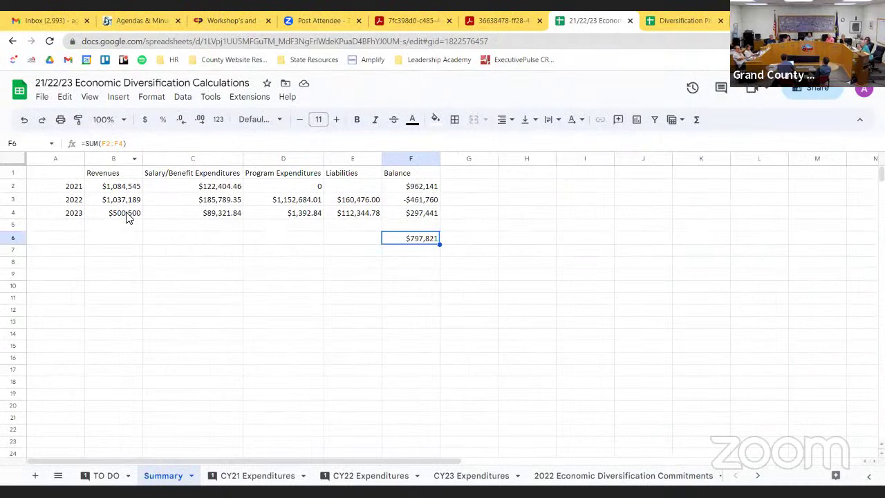
pyautogui.click(128, 212)
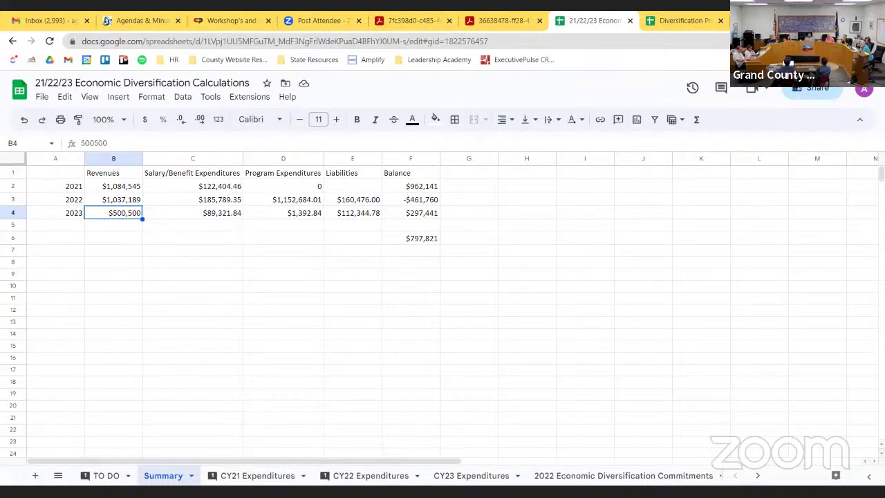
# - Return to the Diversification Proposal Worksheet in a maximized window and review the previous funding of proposals 1 and 2
pyautogui.click(665, 20)
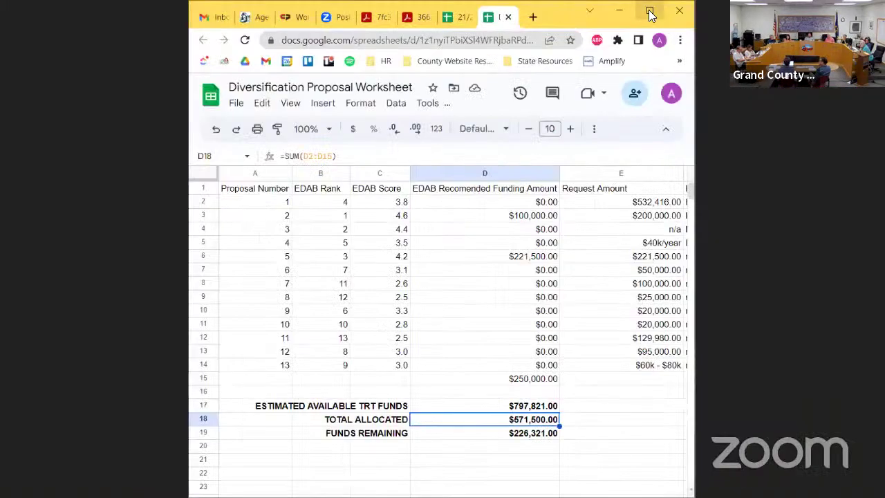
pyautogui.click(650, 13)
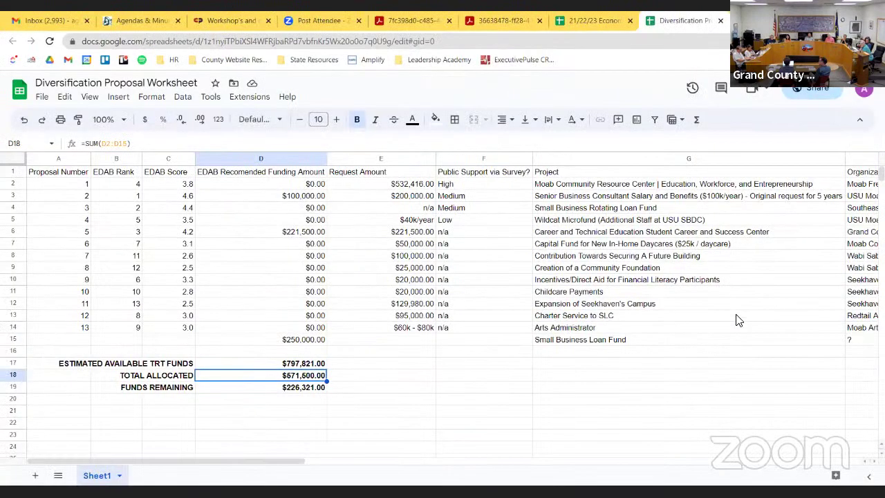
pyautogui.hscroll(5, 738, 319)
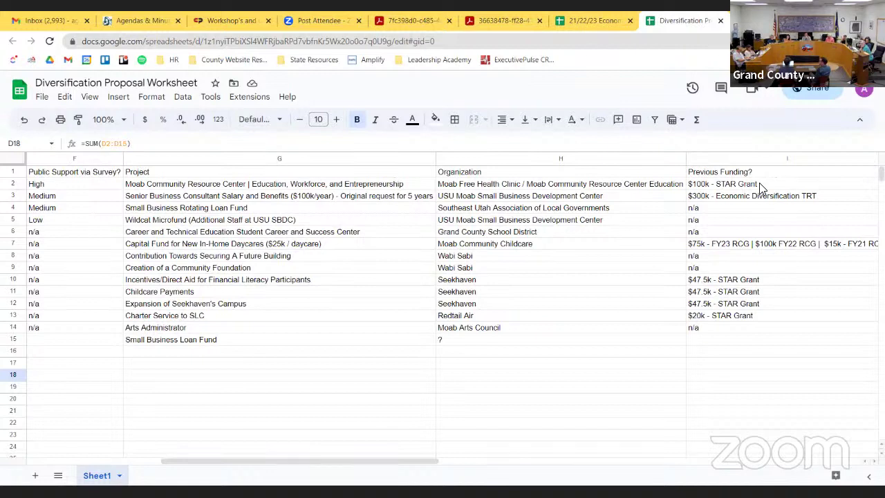
pyautogui.click(760, 188)
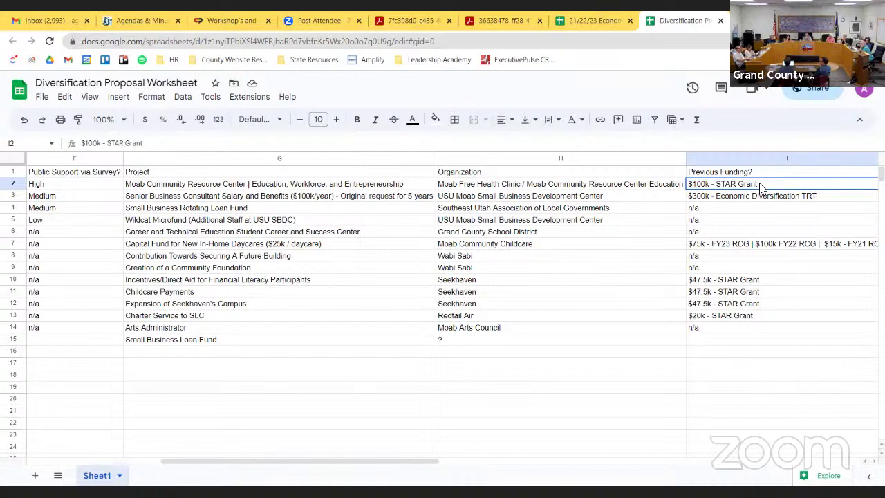
pyautogui.press('Down')
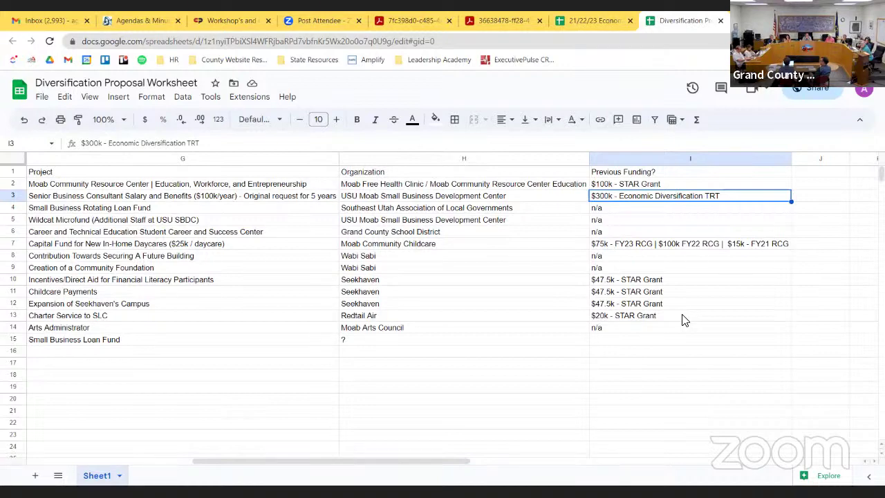
pyautogui.hscroll(-2, 681, 319)
pyautogui.hscroll(-8, 682, 319)
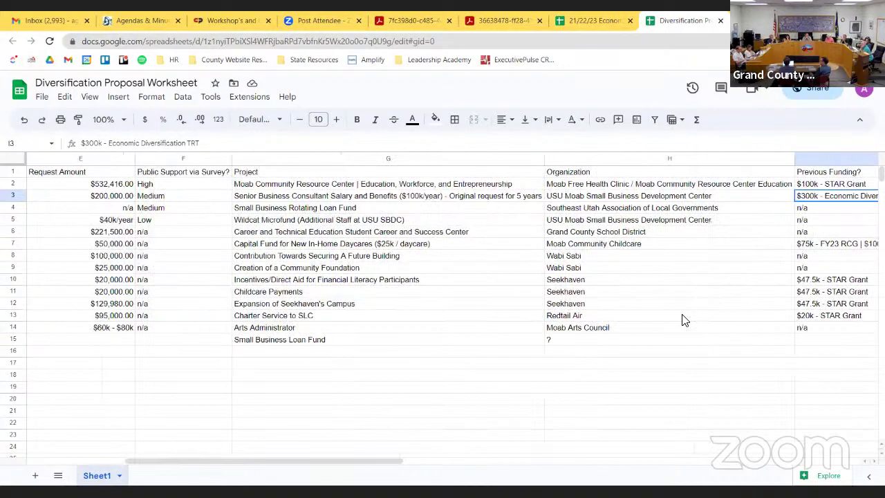
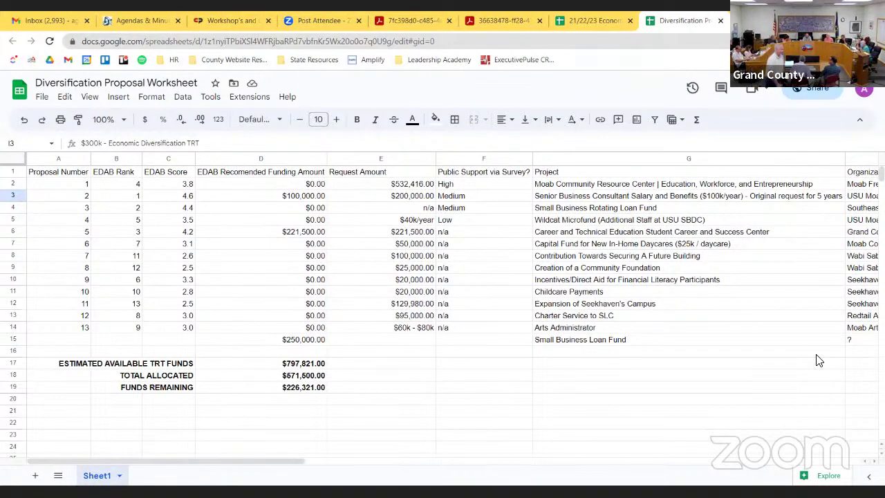
# - Set the EDAB recommended funding amount for proposal 12, Charter Service to SLC, to 95000
pyautogui.rightClick(817, 355)
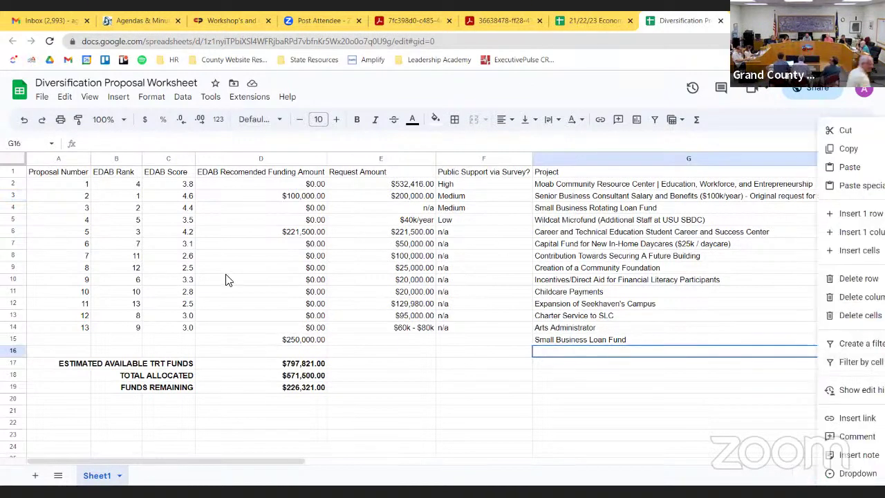
pyautogui.click(293, 317)
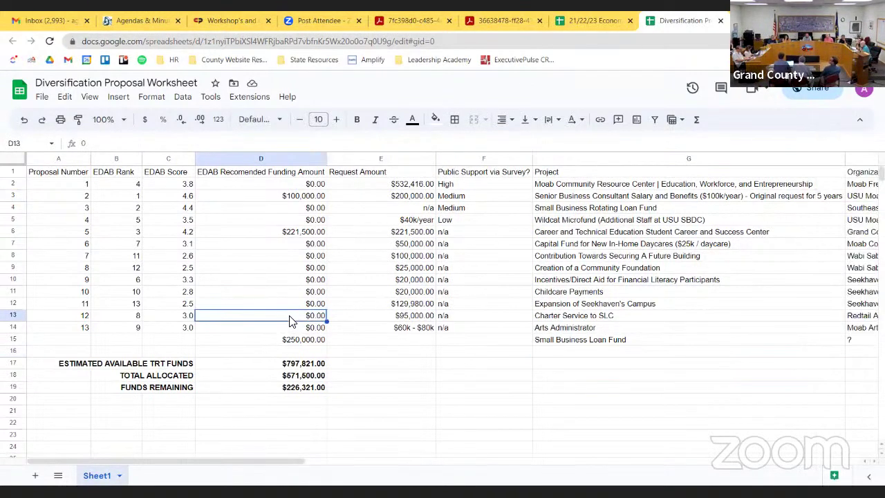
pyautogui.write('95000')
pyautogui.press('Return')
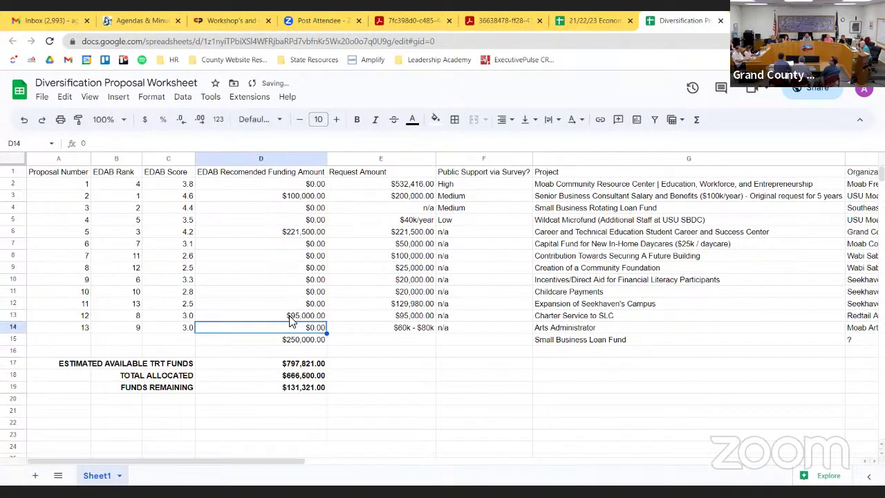
# - Check the funds remaining in D19 and inspect the total allocated formula in D18 without changing it
pyautogui.click(320, 391)
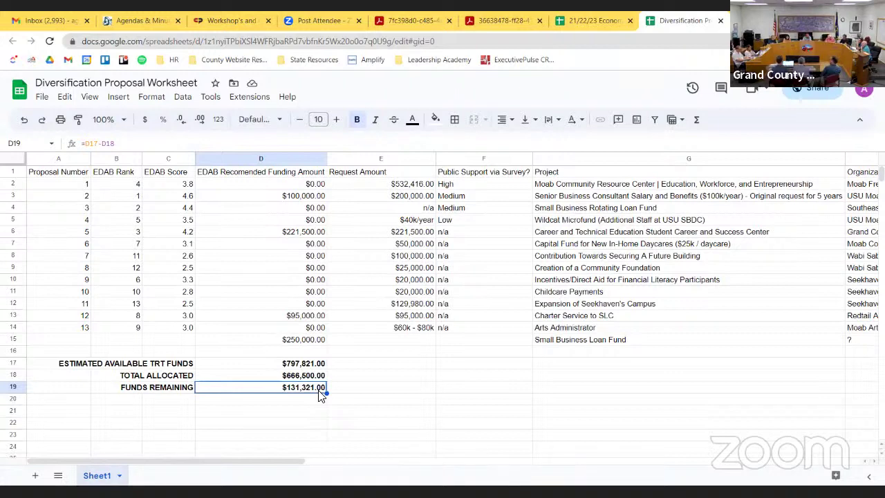
pyautogui.press('Up')
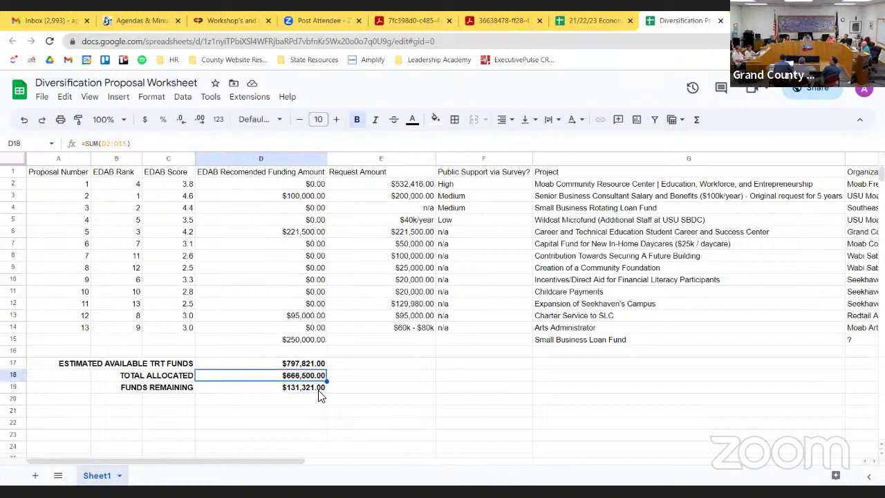
pyautogui.click(134, 144)
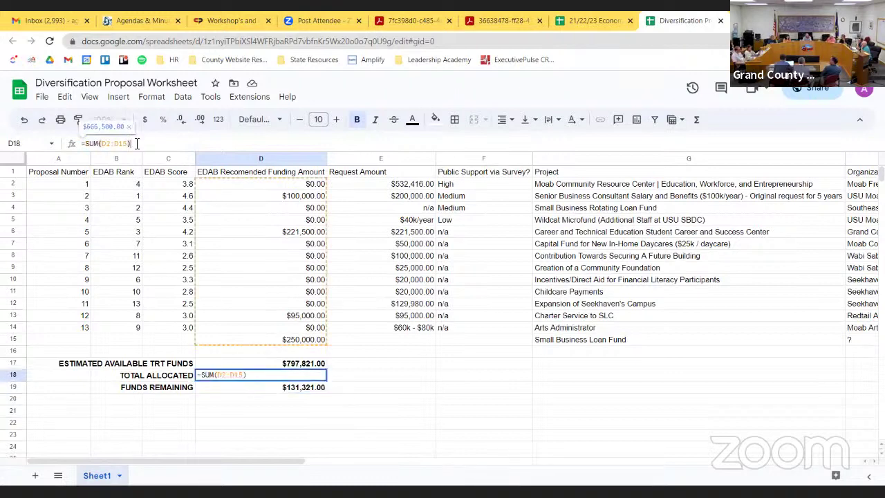
pyautogui.press('Return')
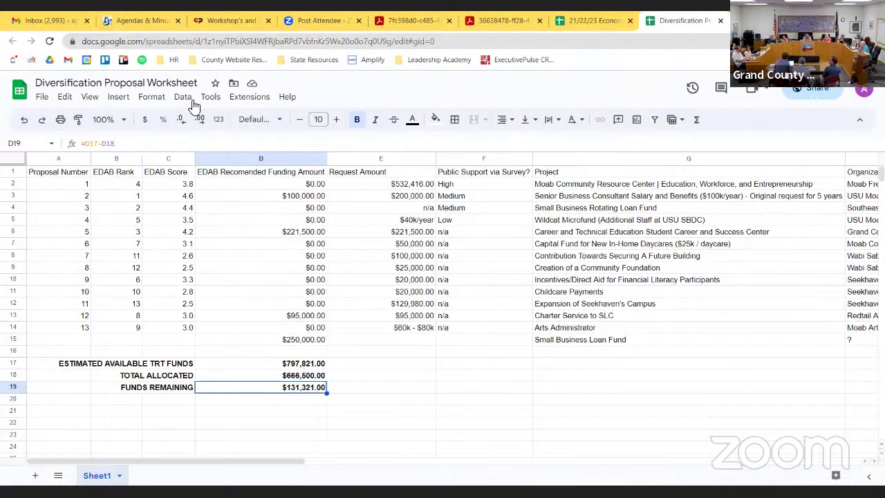
# - Extend the Small Business Loan Fund project name in G15 with "(SEUALG RLF, Utah Microloan Fund, Admin for Wildcat Microfund)"
pyautogui.click(635, 344)
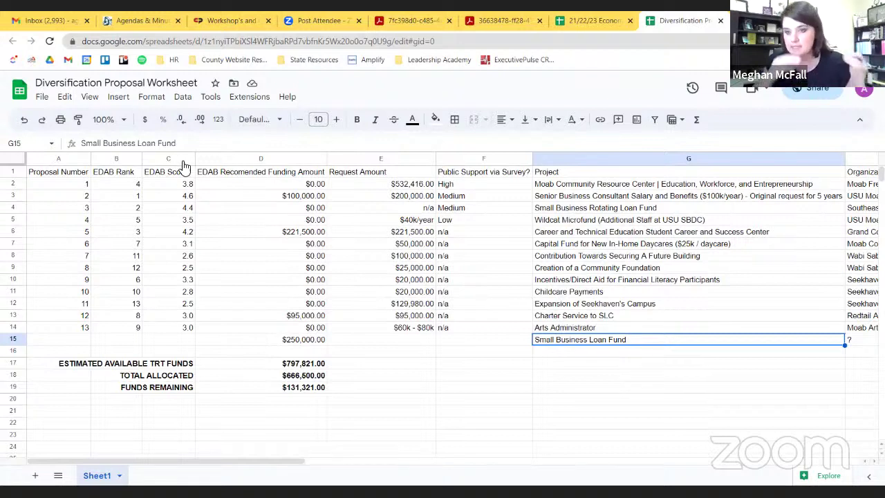
pyautogui.click(199, 144)
pyautogui.write('(SE')
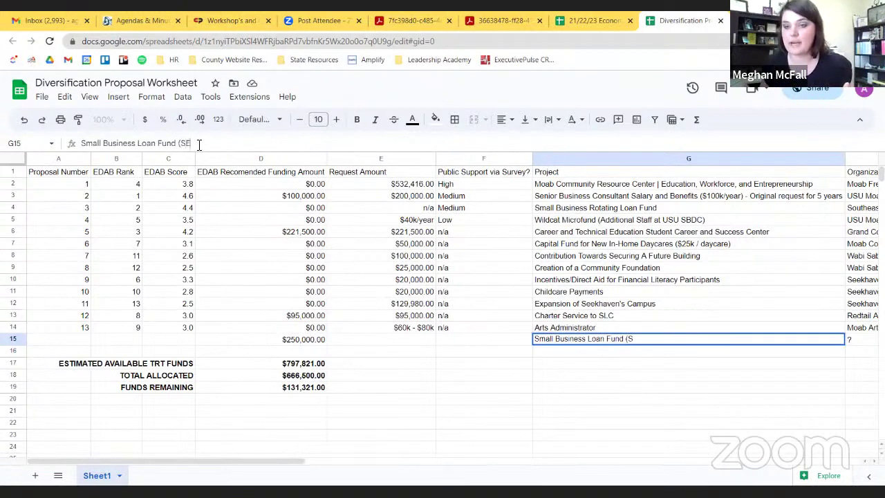
pyautogui.write('UALG RLF, ')
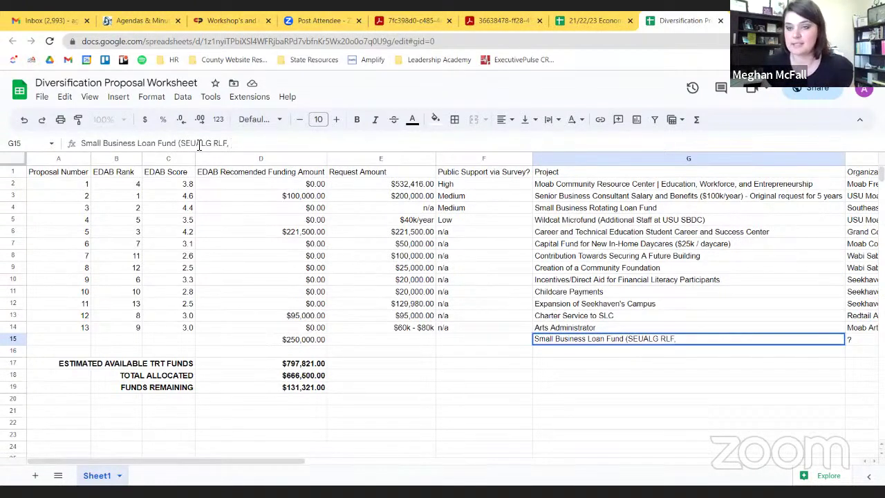
pyautogui.write('Utah Microloa')
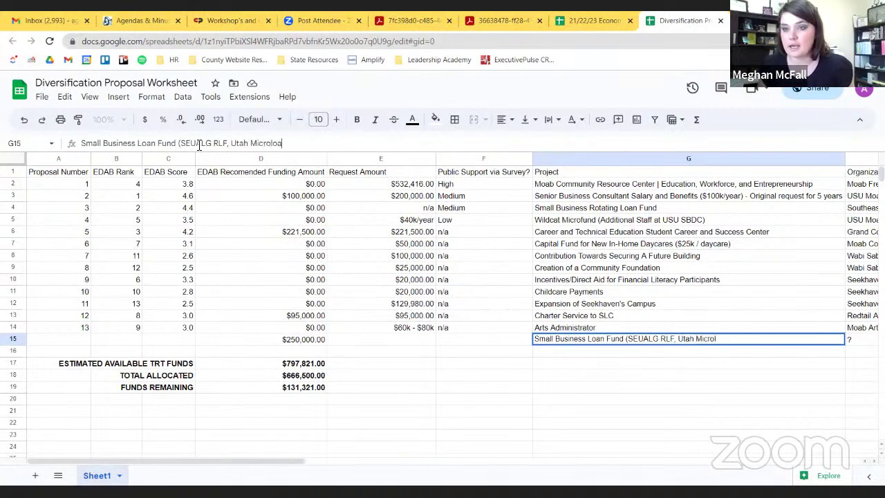
pyautogui.write('n Fund')
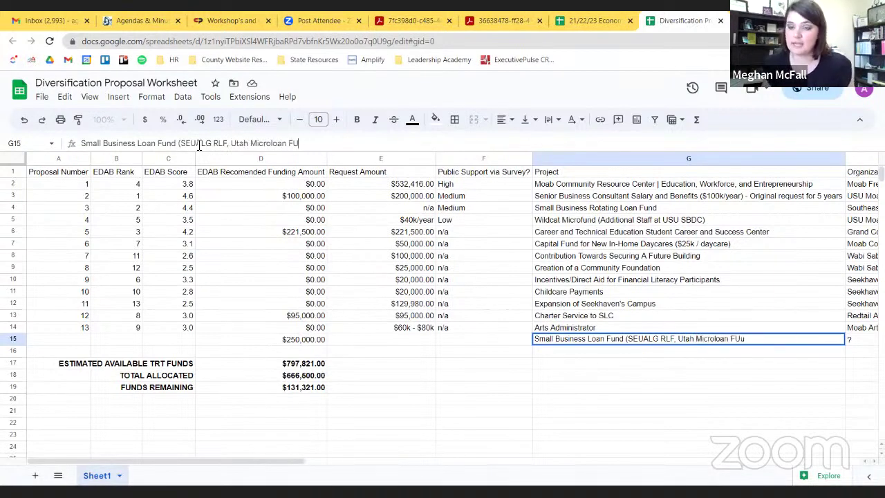
pyautogui.write(', Ad')
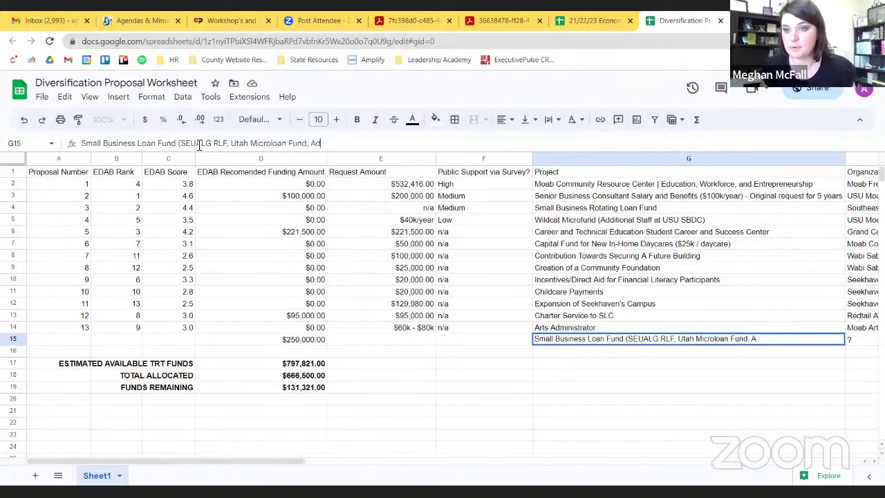
pyautogui.write('min for')
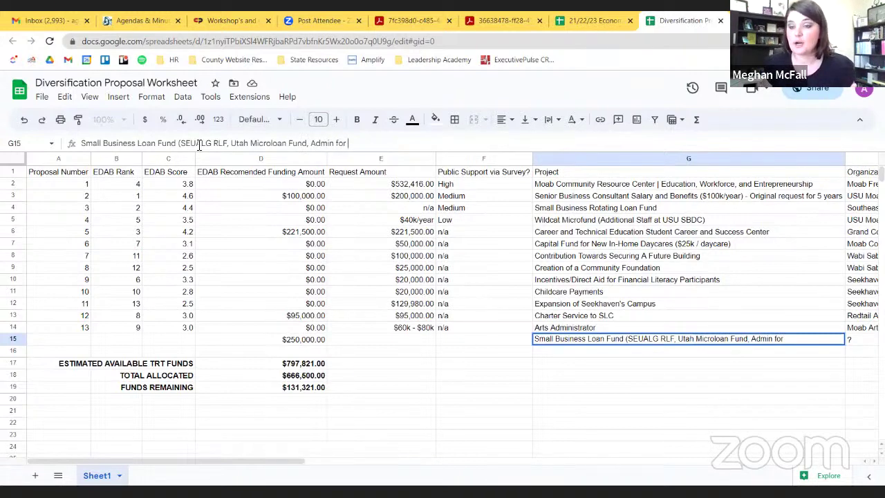
pyautogui.write(' Wild')
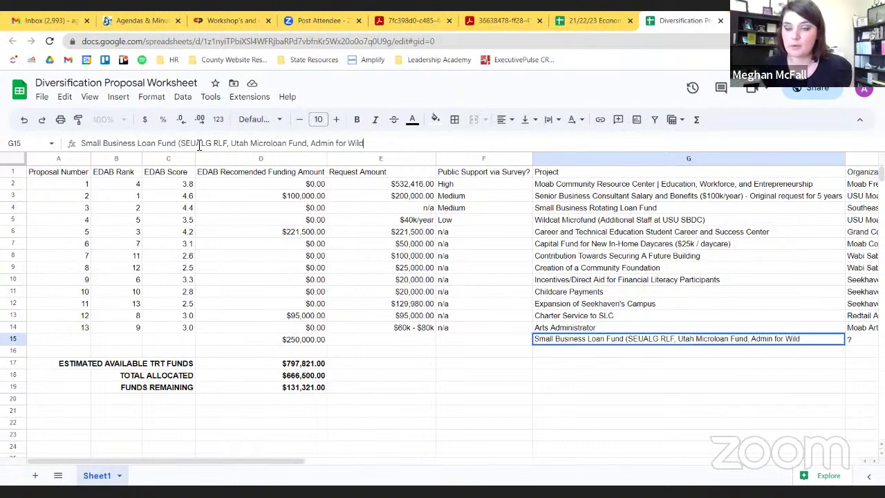
pyautogui.write('cat Mic')
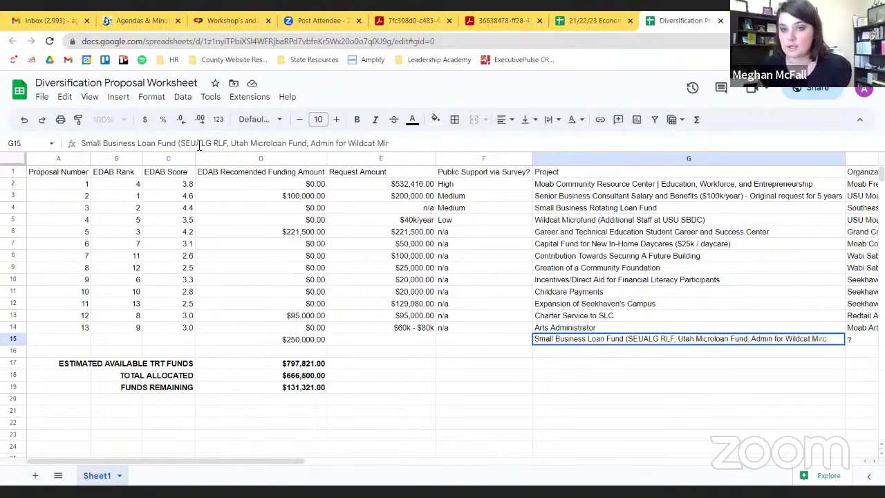
pyautogui.write('ro')
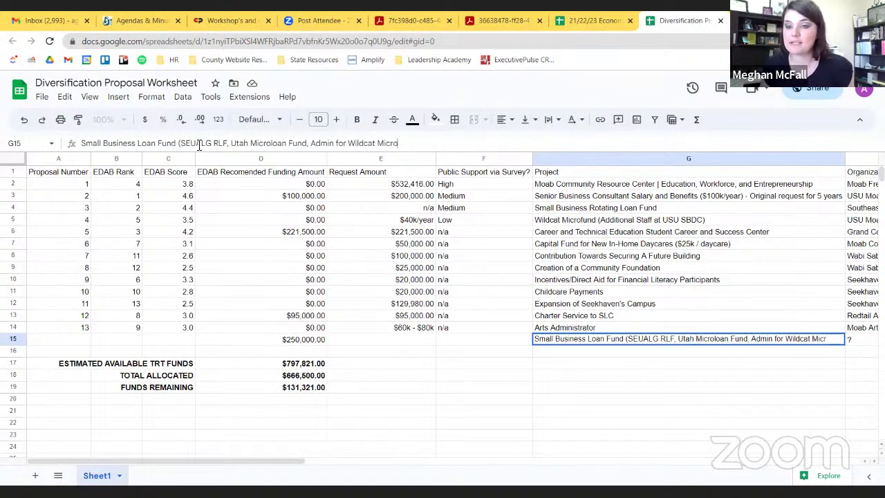
pyautogui.write('fund)')
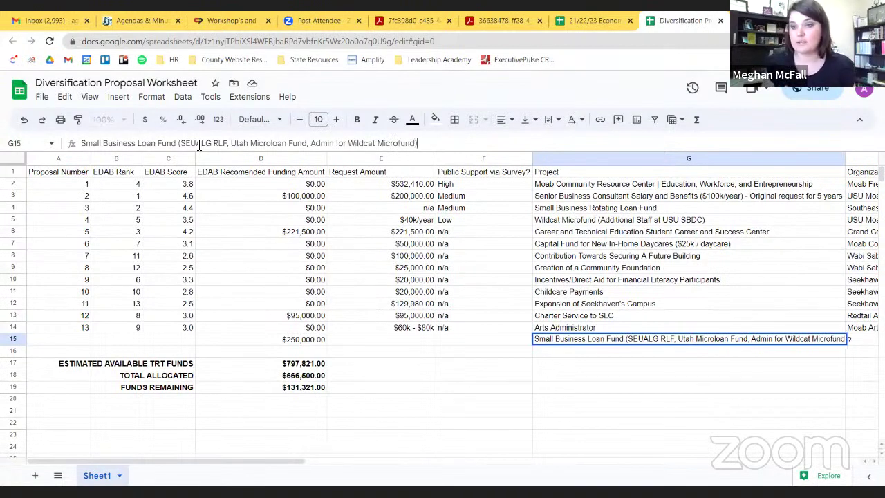
pyautogui.press('Return')
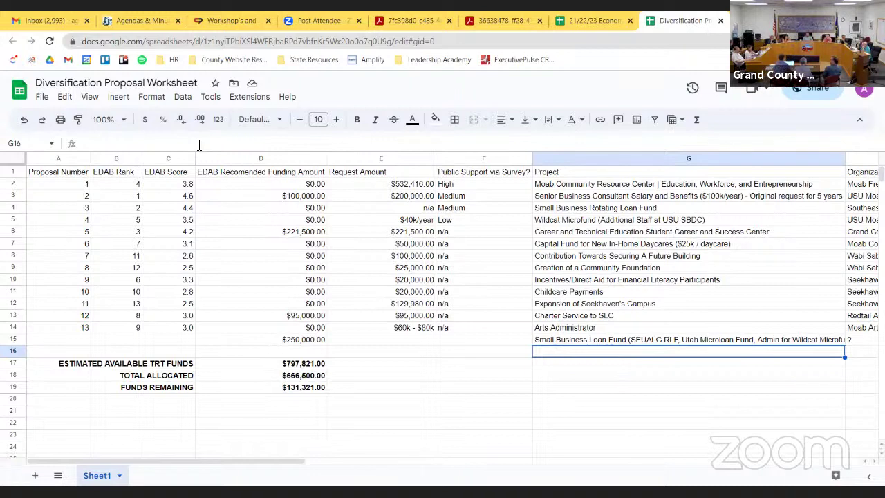
# - Set the recommended funding amount for the Small Business Loan Fund in D15 to 381,321
pyautogui.press('Left')
pyautogui.press('Left')
pyautogui.press('Left')
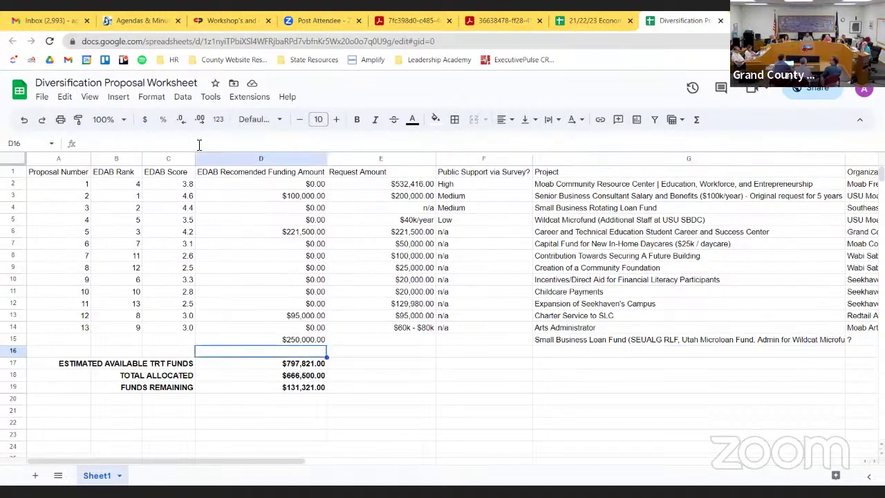
pyautogui.press('Up')
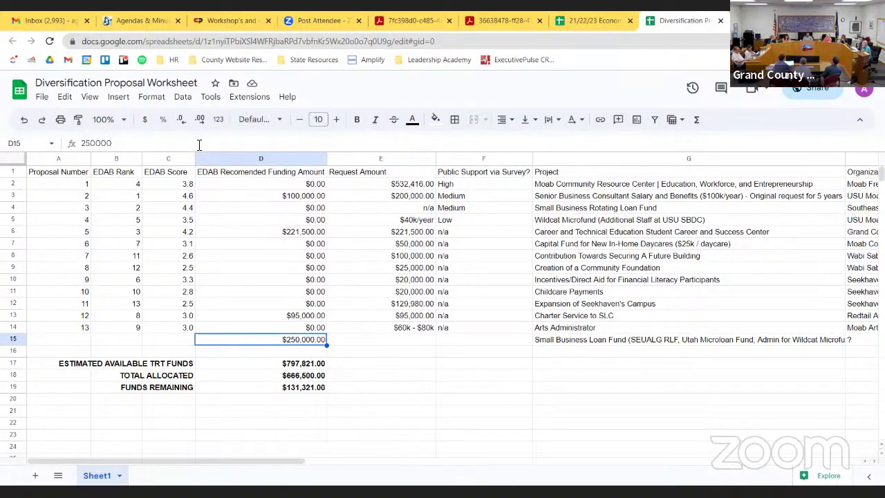
pyautogui.write('381,321')
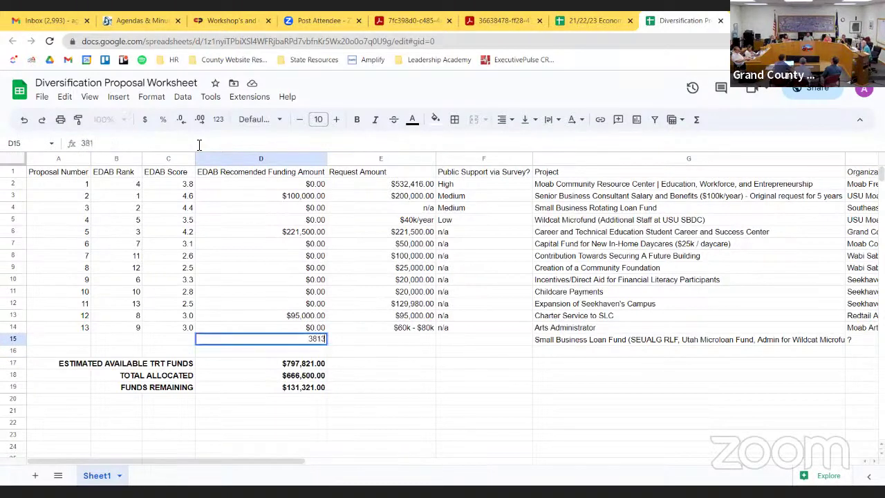
pyautogui.press('Return')
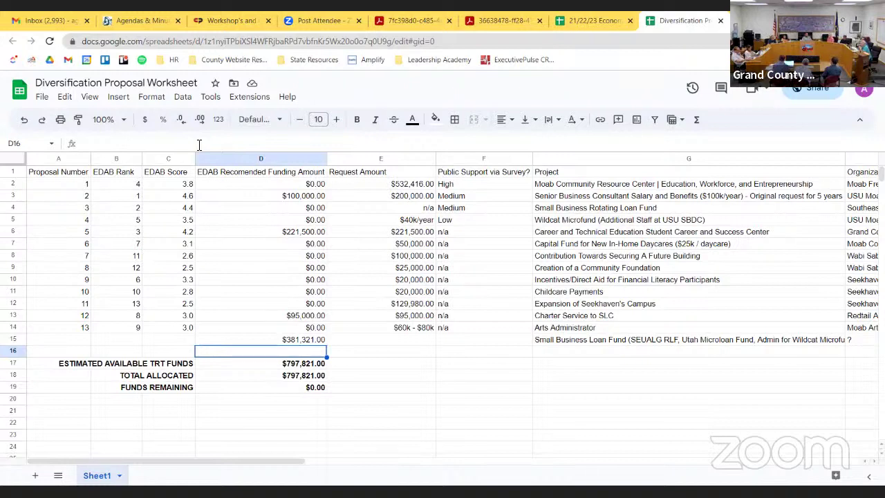
# - Leave the worksheet and switch to the 7fc398d0 PDF with the Additional Proposed Projects slide
pyautogui.rightClick(197, 144)
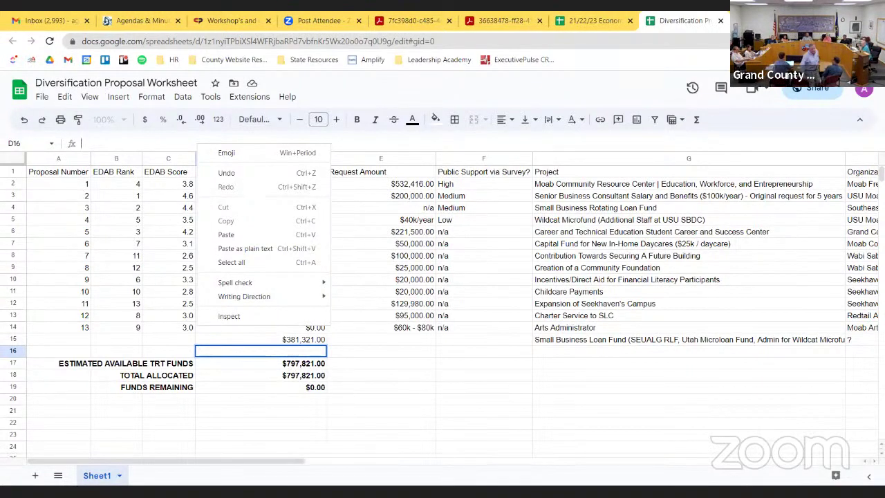
pyautogui.press('Escape')
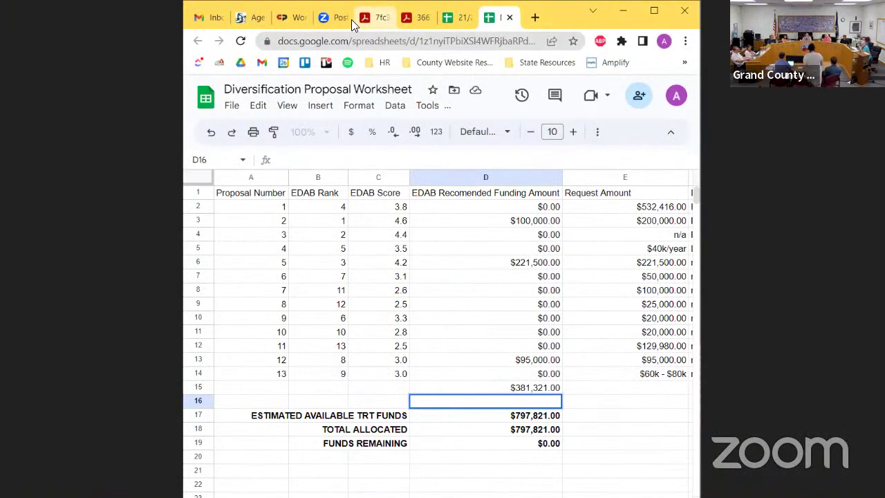
pyautogui.click(356, 19)
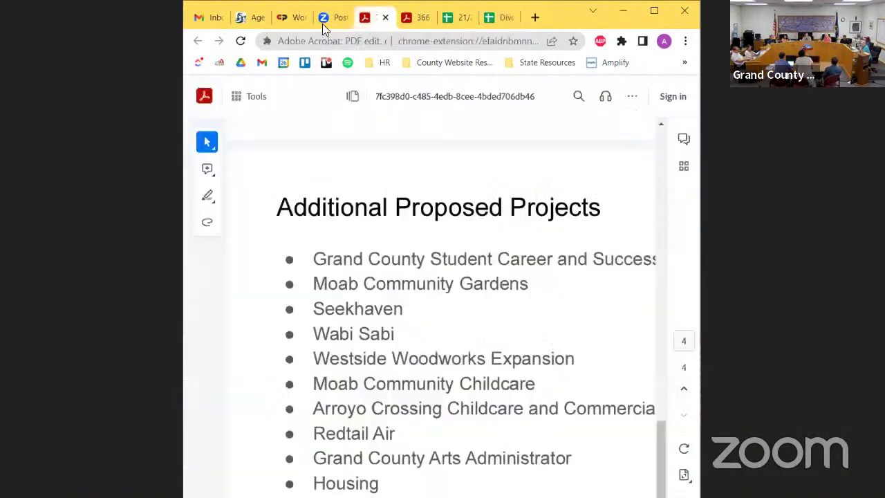
# - Open the Career and Technical Education Student Career and Success Center attachment from the 2:00 pm agenda item and maximize the browser window
pyautogui.click(292, 22)
pyautogui.scroll(-1, 456, 371)
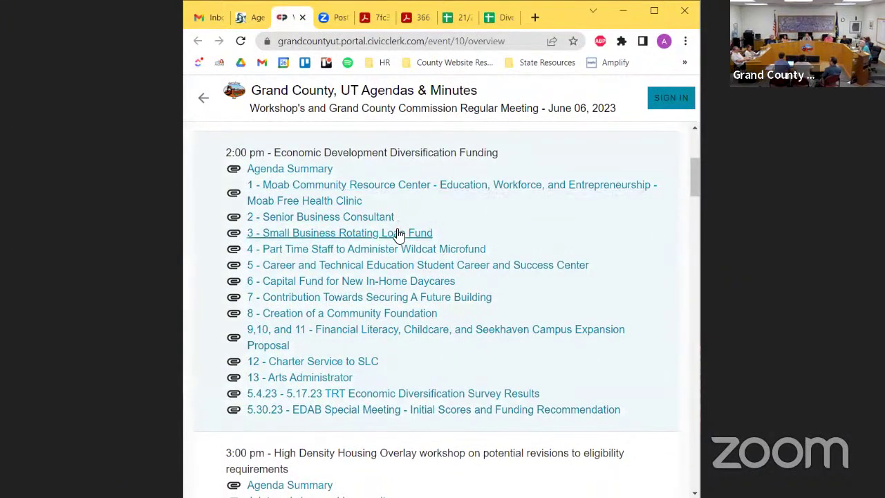
pyautogui.click(396, 266)
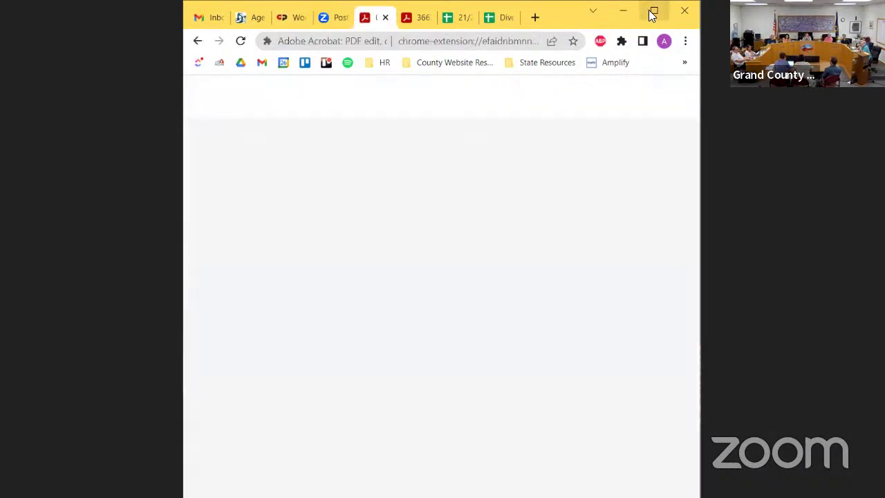
pyautogui.click(652, 12)
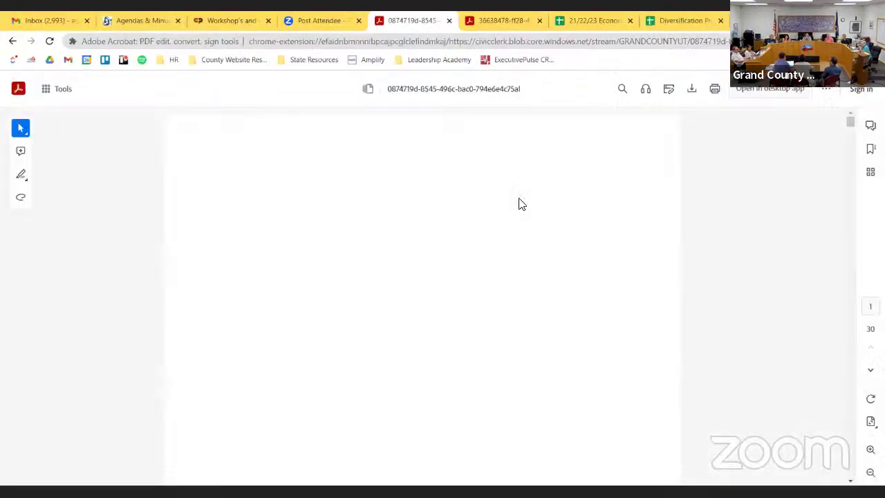
# - Skim the Student Career and Success Center proposal through to page 12 and examine its budget totals and sustainability section
pyautogui.scroll(-10, 521, 204)
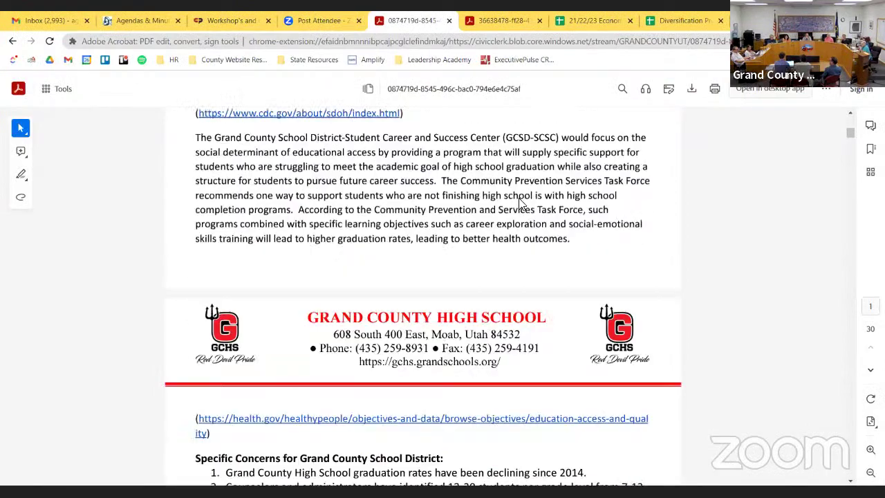
pyautogui.scroll(-5, 521, 204)
pyautogui.scroll(-10, 648, 329)
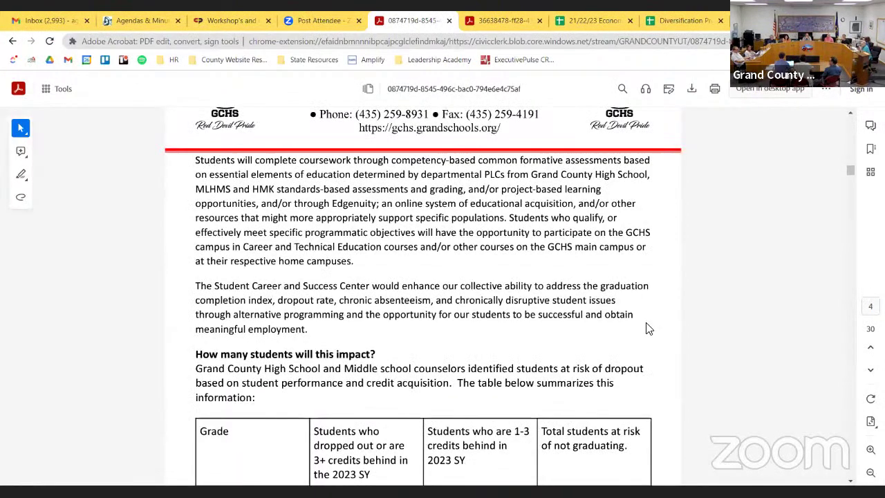
pyautogui.scroll(-15, 648, 328)
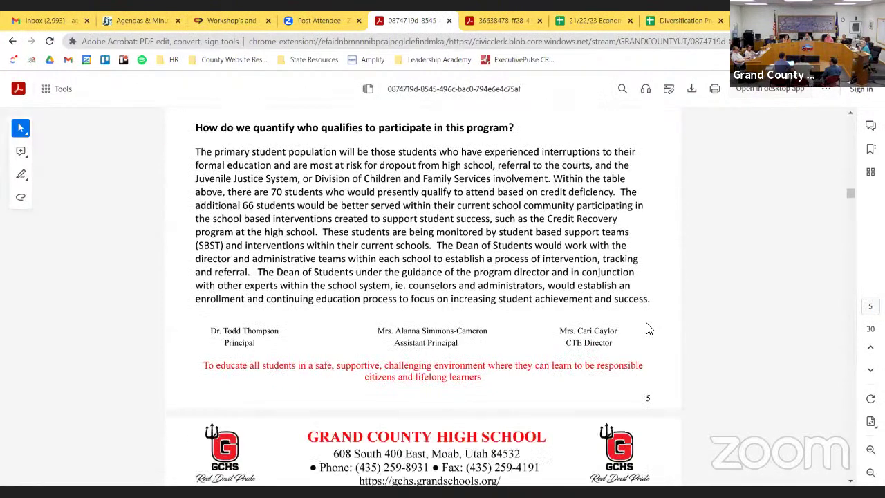
pyautogui.scroll(-15, 648, 328)
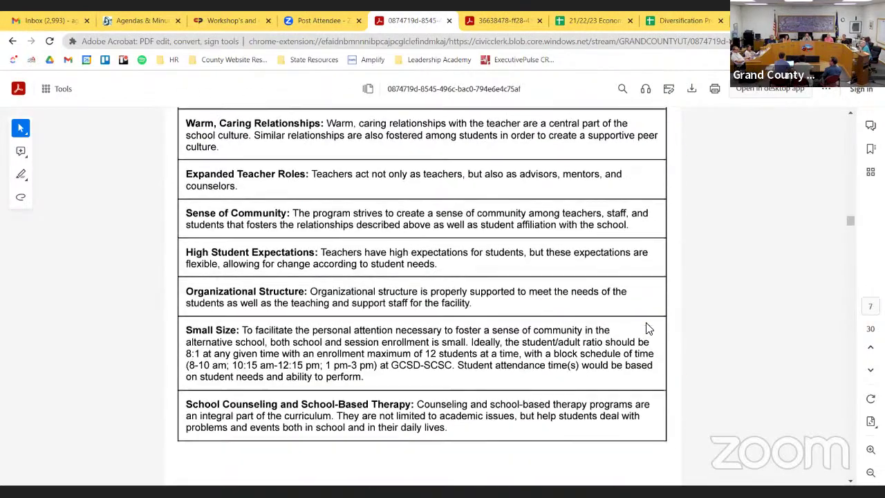
pyautogui.scroll(-10, 648, 328)
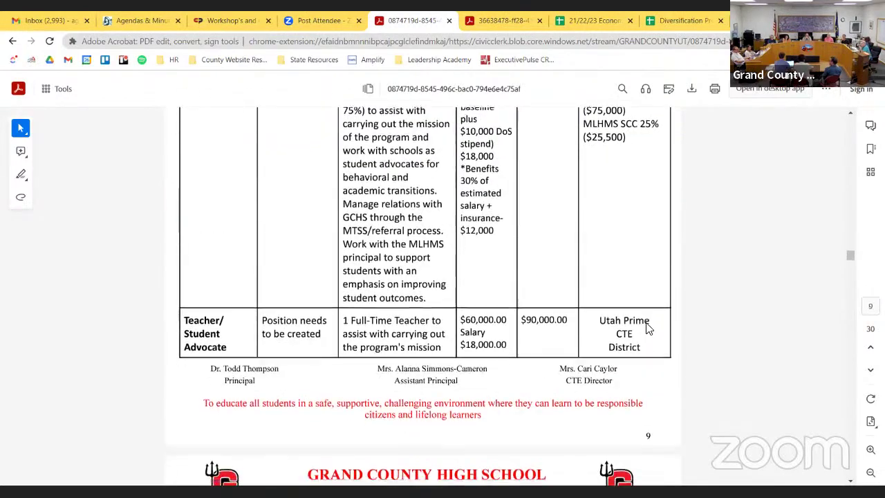
pyautogui.scroll(-12, 648, 329)
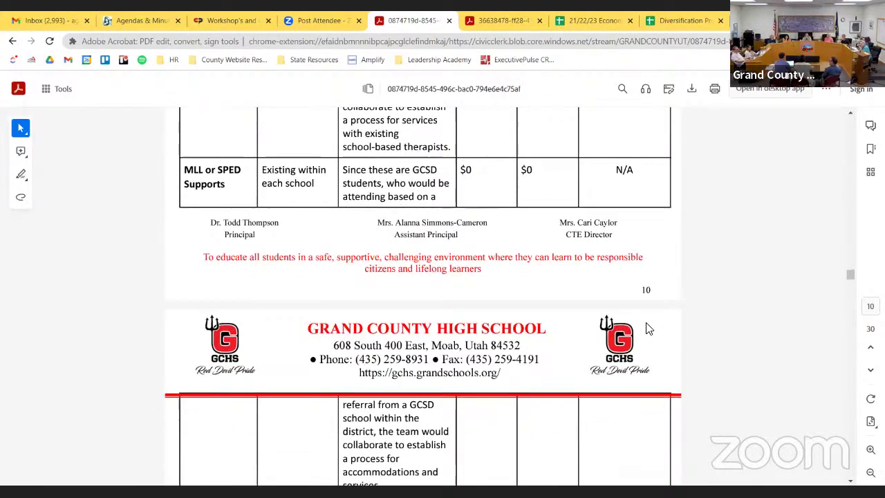
pyautogui.scroll(-10, 648, 328)
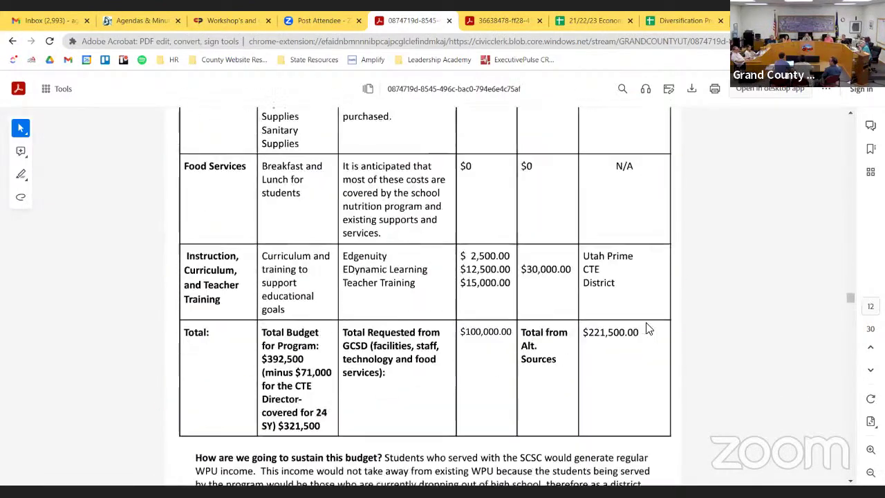
pyautogui.scroll(4, 647, 329)
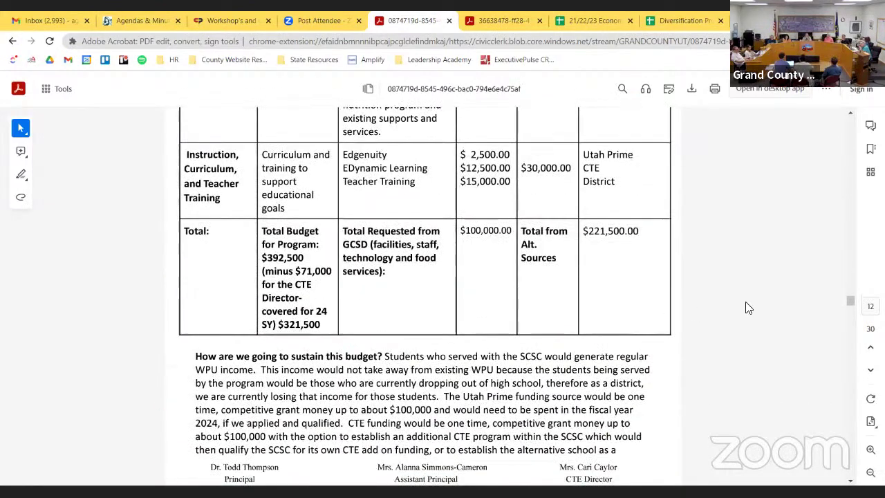
pyautogui.scroll(-4, 746, 308)
pyautogui.scroll(7, 746, 308)
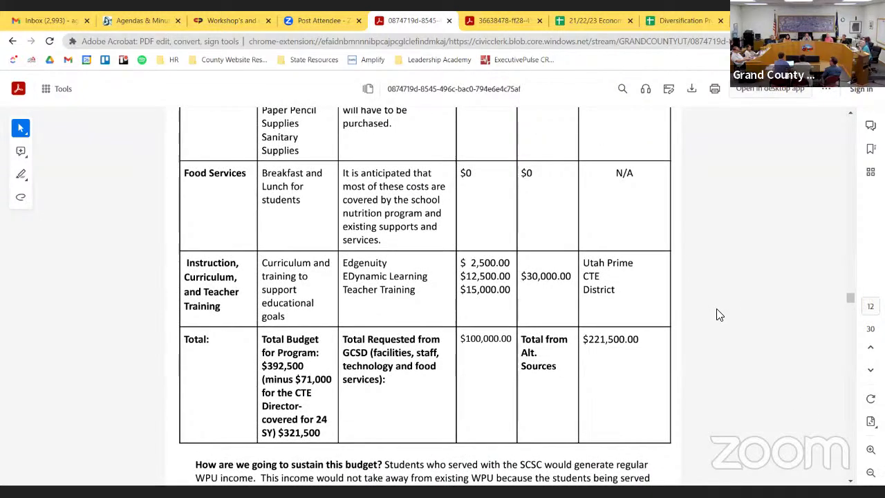
pyautogui.scroll(3, 719, 314)
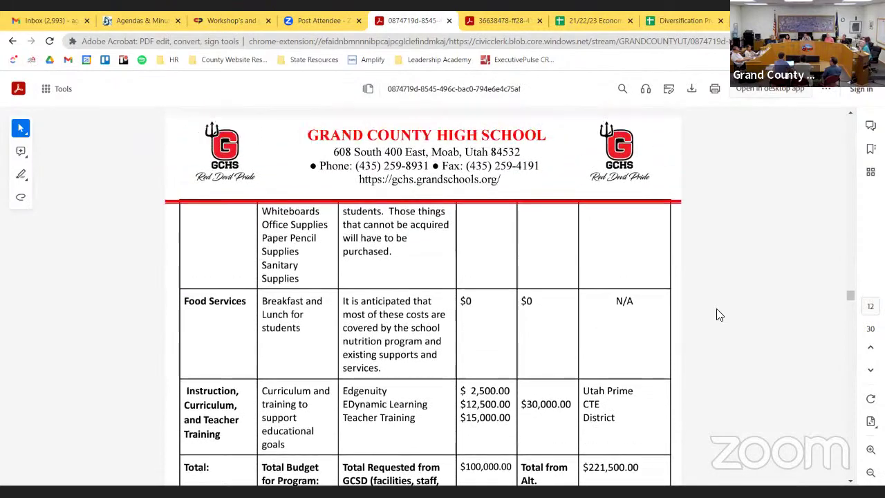
# - Go back to pages 4 and 5 and review the table of students at risk of not graduating by grade
pyautogui.moveTo(850, 296); pyautogui.dragTo(842, 232)
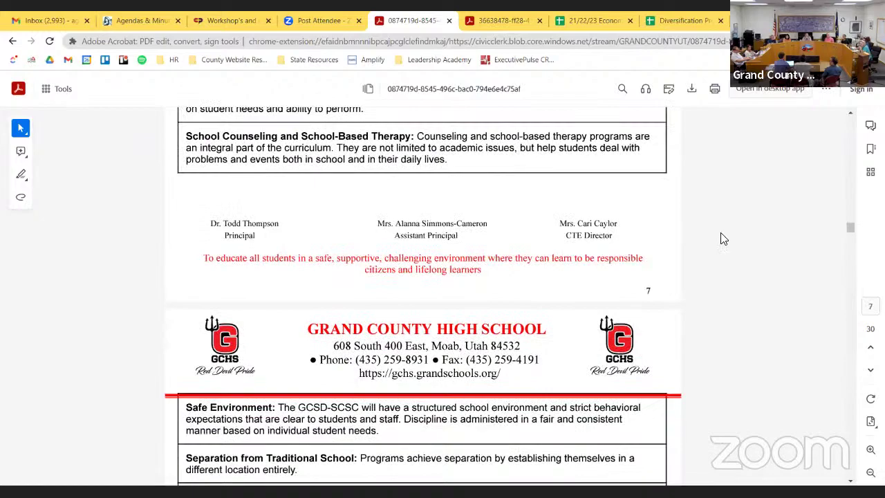
pyautogui.scroll(10, 721, 239)
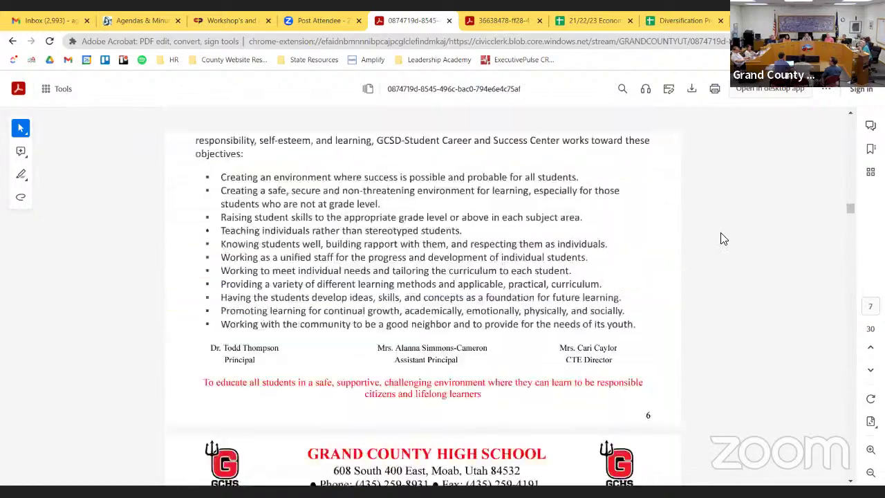
pyautogui.scroll(10, 721, 239)
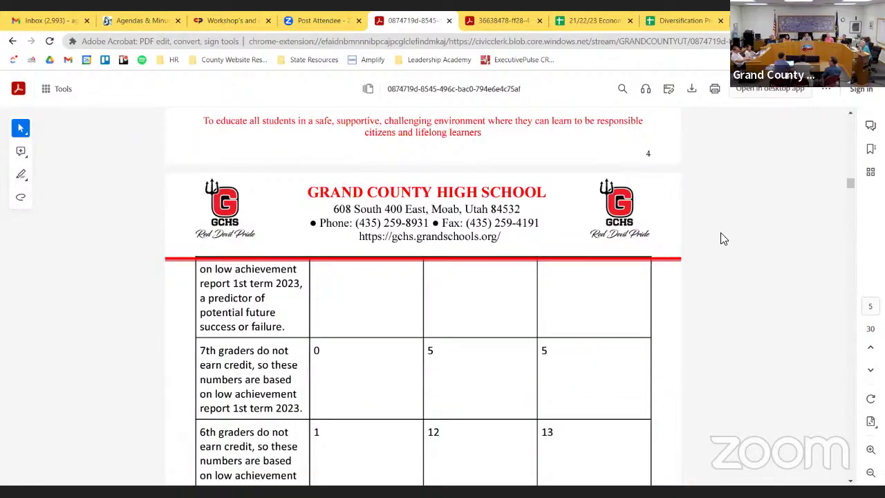
pyautogui.scroll(5, 721, 239)
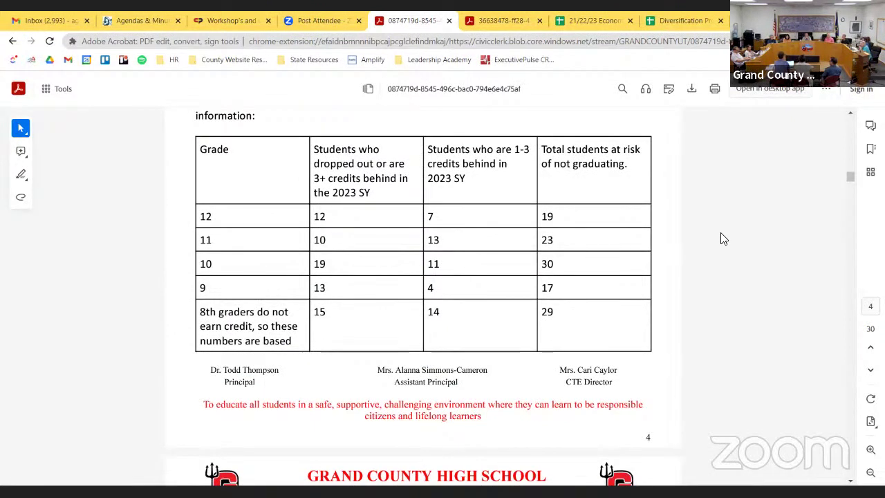
pyautogui.scroll(-1, 721, 239)
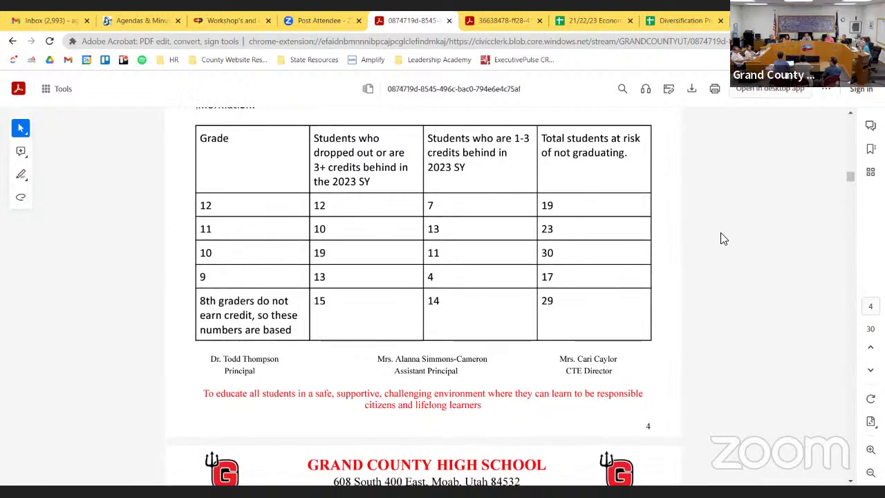
pyautogui.scroll(-5, 721, 239)
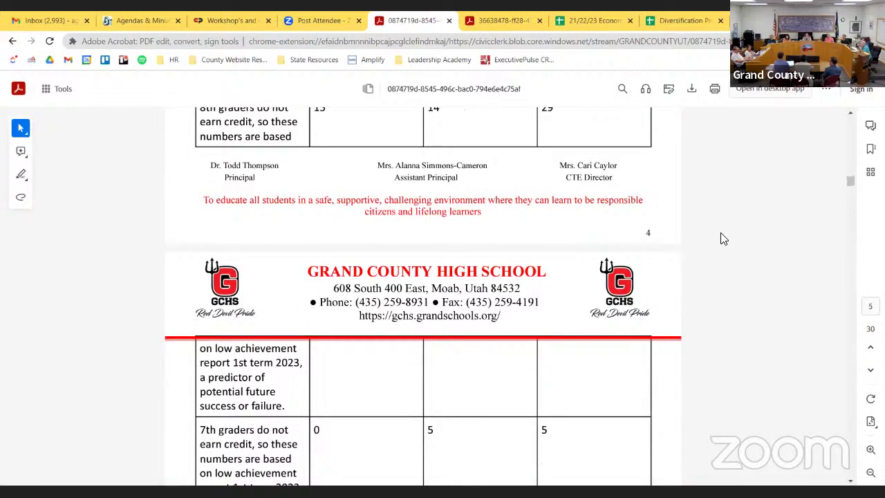
# - Find the staffing budget table on page 9 and examine the SCSC director and dean of students costs and funding sources
pyautogui.scroll(-18, 721, 238)
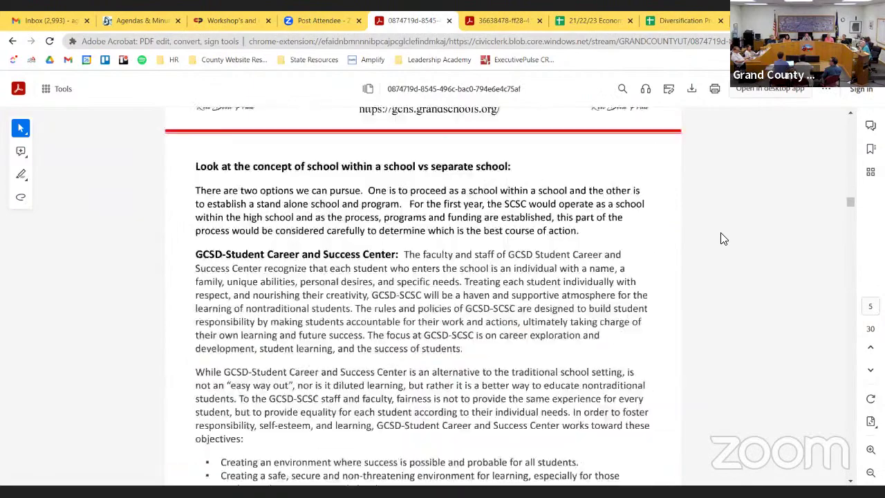
pyautogui.scroll(-15, 721, 239)
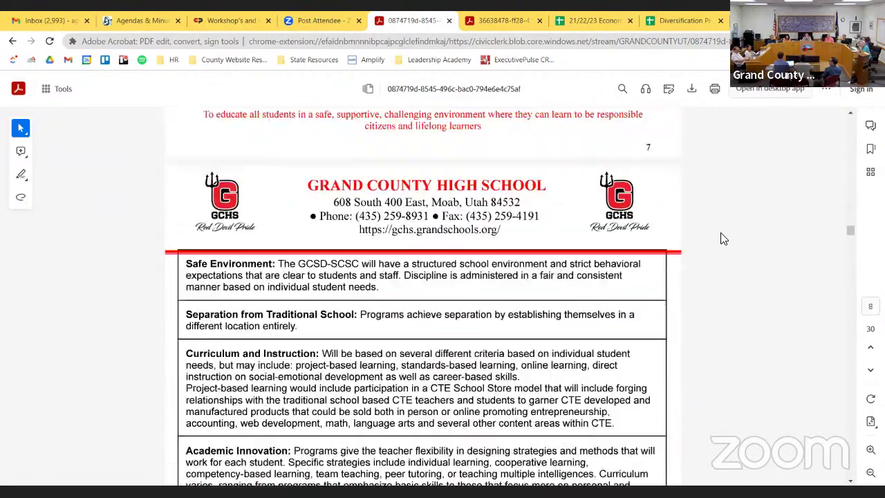
pyautogui.scroll(-8, 721, 239)
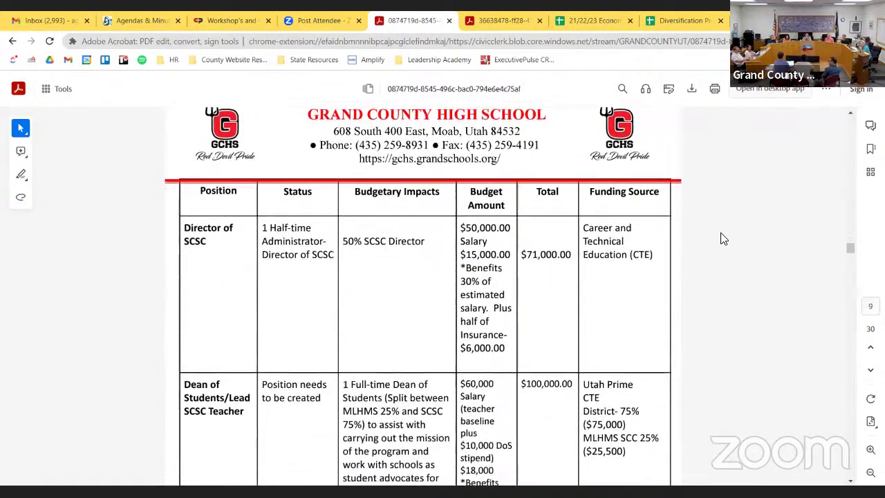
pyautogui.scroll(-1, 721, 239)
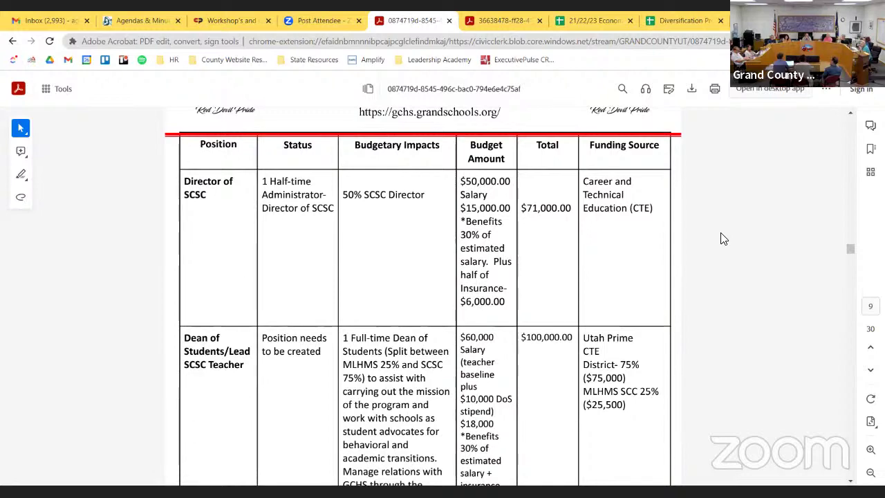
pyautogui.scroll(-1, 721, 239)
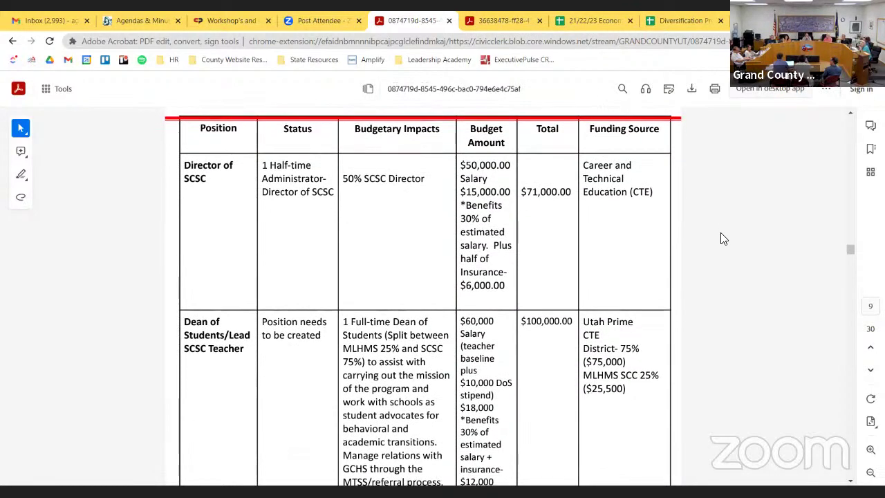
pyautogui.scroll(-1, 721, 239)
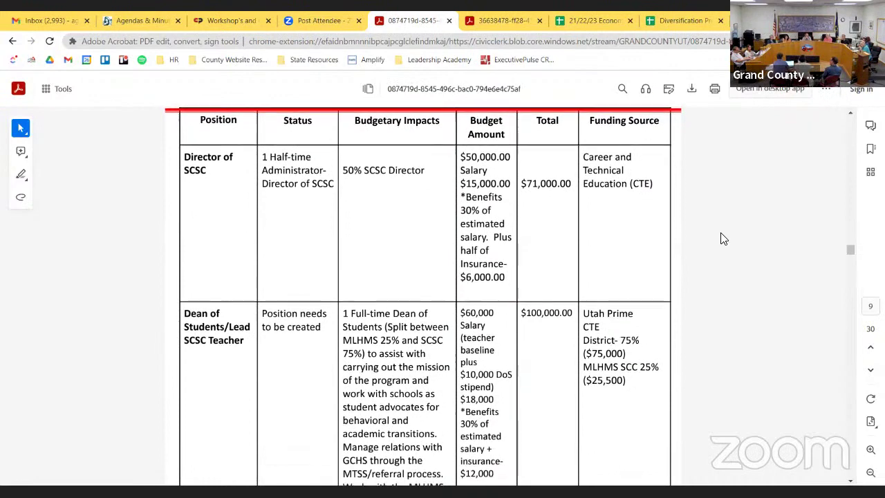
pyautogui.scroll(-1, 720, 238)
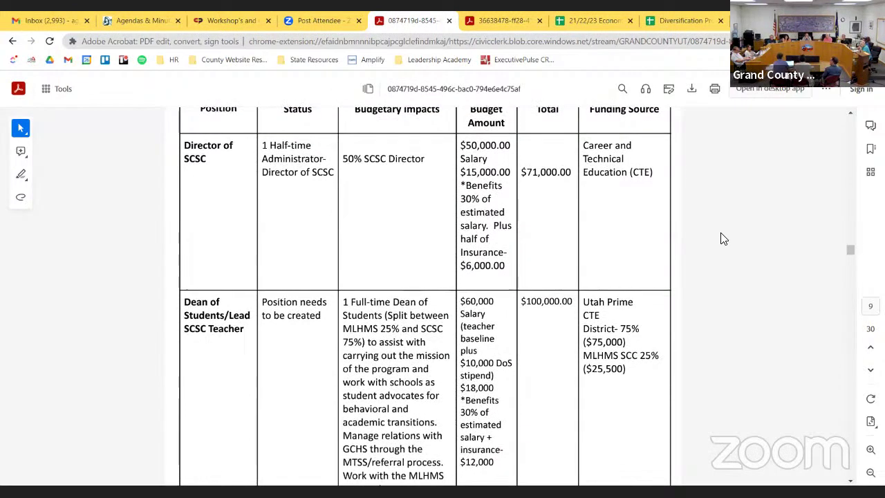
pyautogui.scroll(-1, 721, 239)
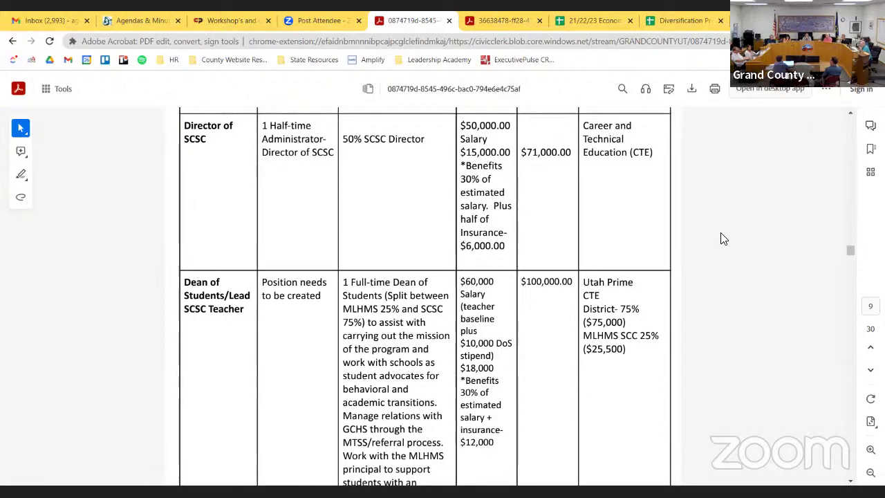
# - Compare the remaining position costs and funding sources on pages 9 and 10, and return to the start of the staffing table
pyautogui.scroll(-4, 723, 238)
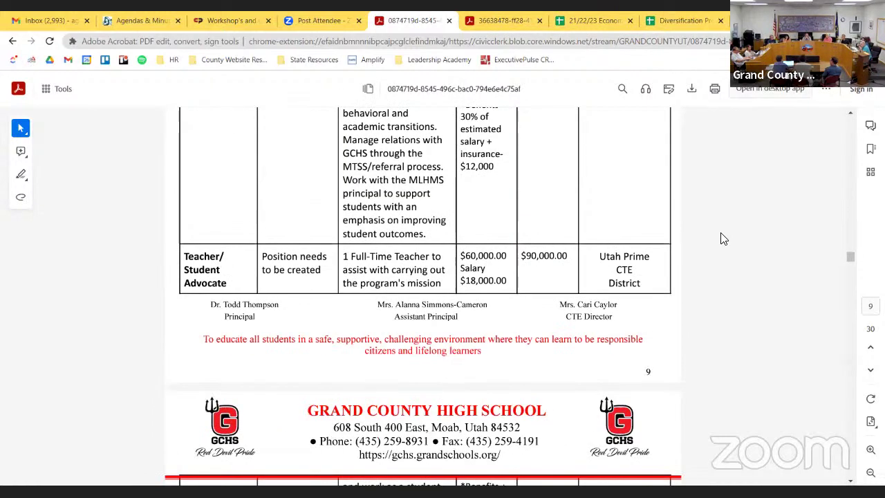
pyautogui.scroll(2, 723, 238)
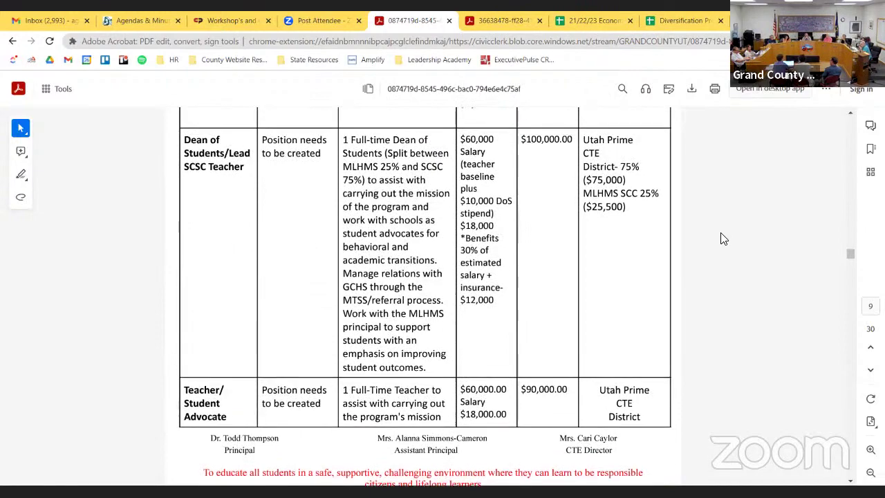
pyautogui.scroll(3, 723, 239)
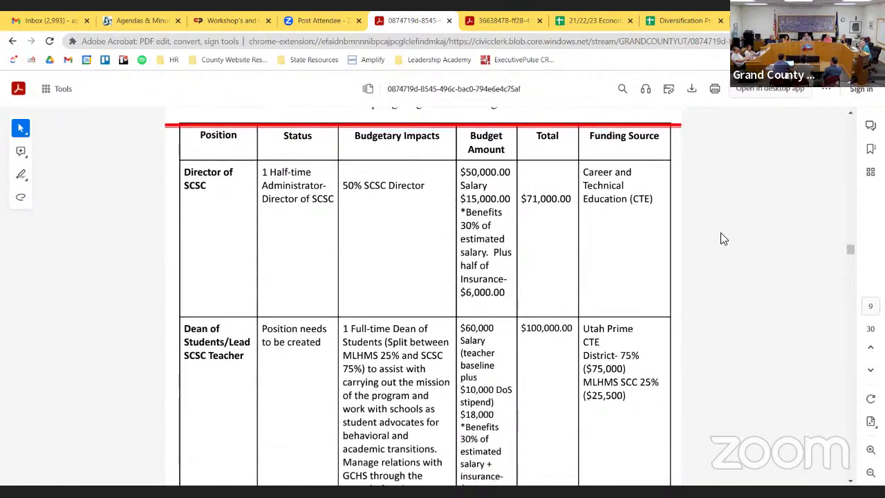
pyautogui.scroll(-1, 723, 239)
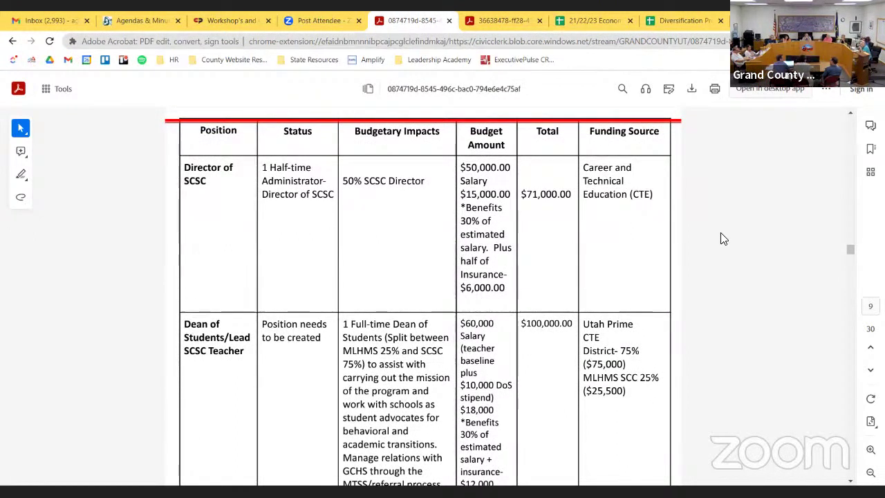
pyautogui.scroll(-7, 721, 239)
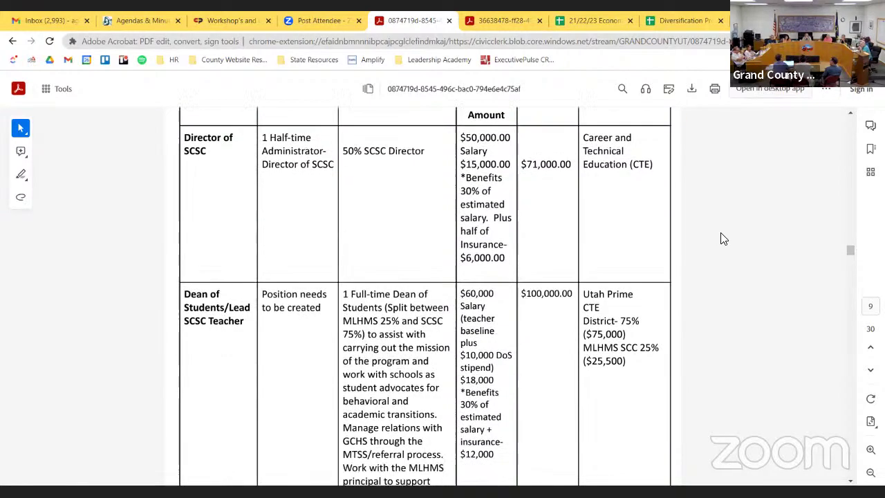
pyautogui.scroll(-6, 721, 239)
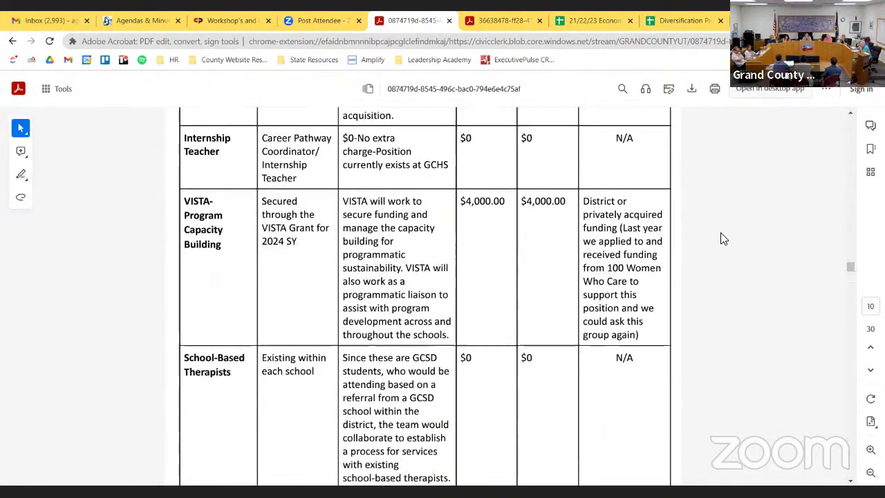
pyautogui.scroll(13, 721, 238)
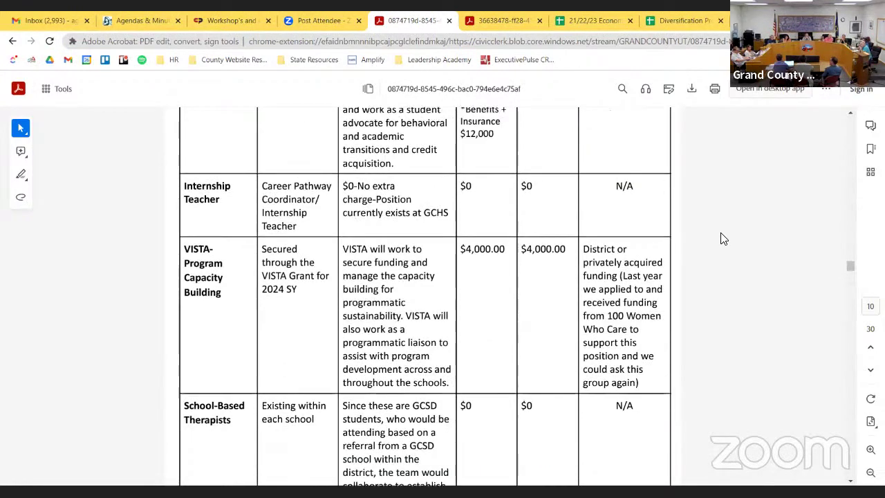
pyautogui.scroll(3, 721, 238)
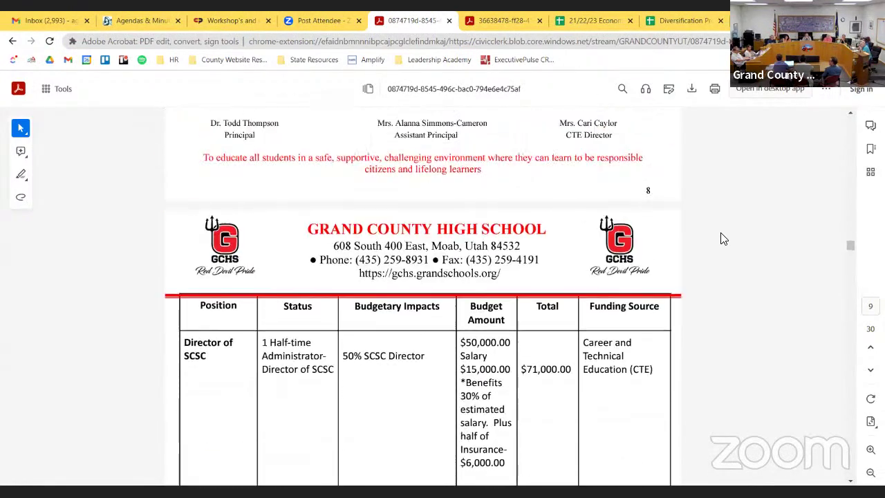
# - Walk through the staffing budget table on pages 9 and 10, from the SCSC director to the MLL or SPED supports
pyautogui.scroll(-3, 721, 239)
pyautogui.scroll(-1, 721, 239)
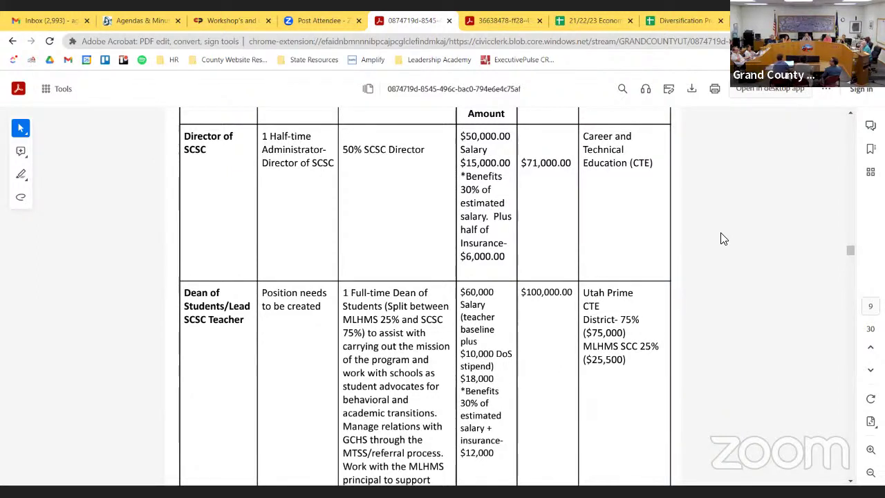
pyautogui.scroll(-3, 721, 239)
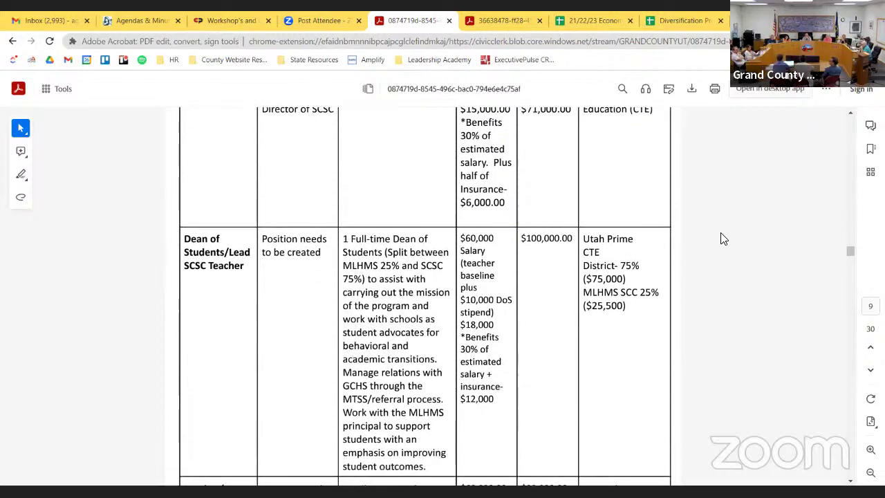
pyautogui.scroll(-1, 721, 239)
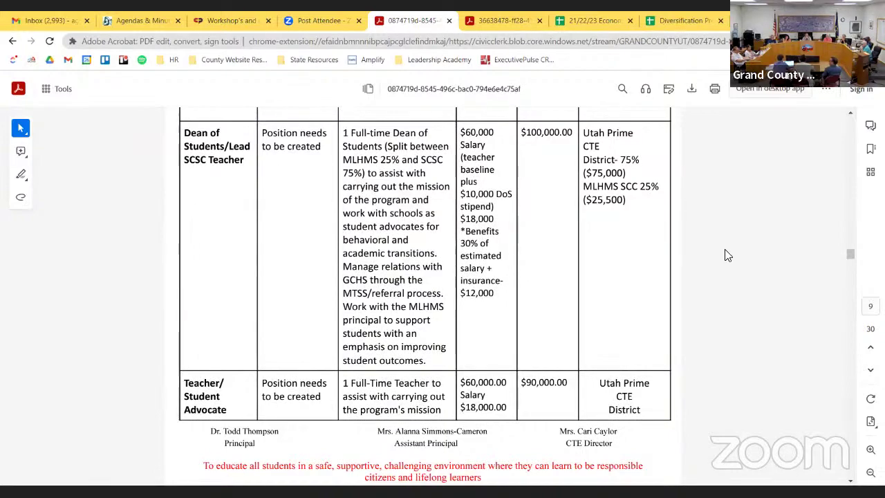
pyautogui.scroll(-5, 728, 255)
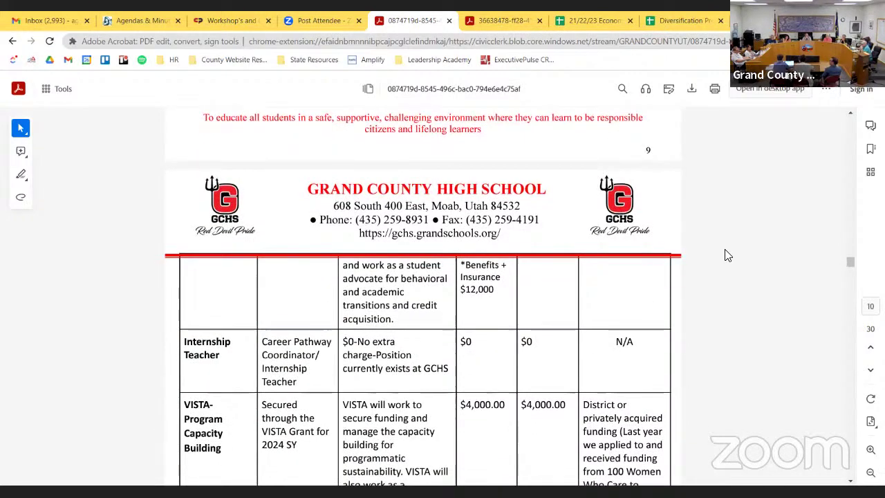
pyautogui.scroll(-4, 727, 255)
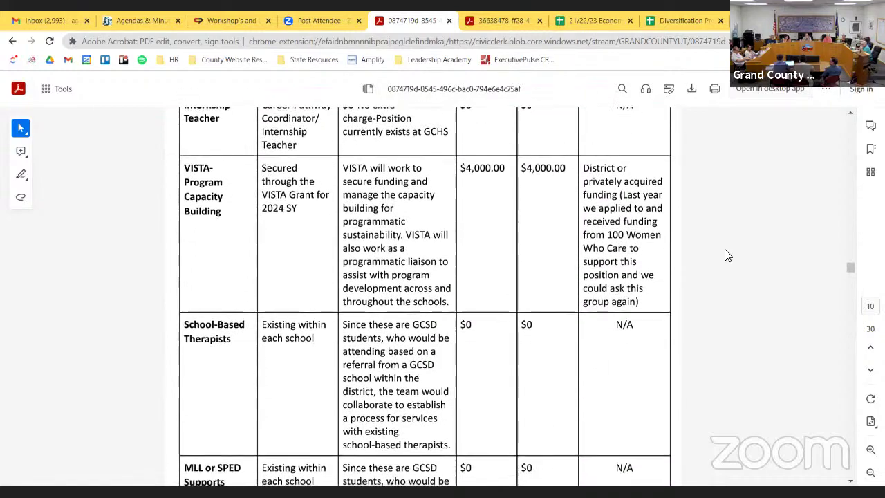
pyautogui.scroll(-4, 728, 255)
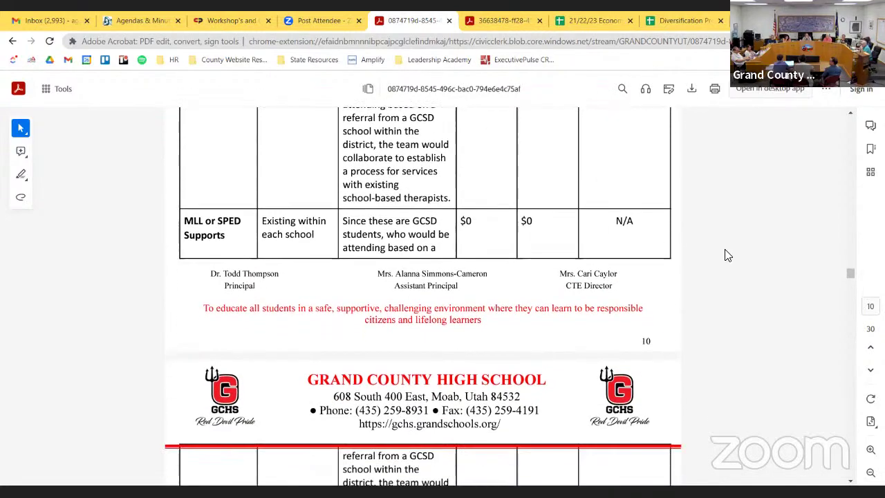
pyautogui.scroll(-4, 727, 256)
pyautogui.scroll(3, 727, 255)
pyautogui.scroll(-1, 727, 255)
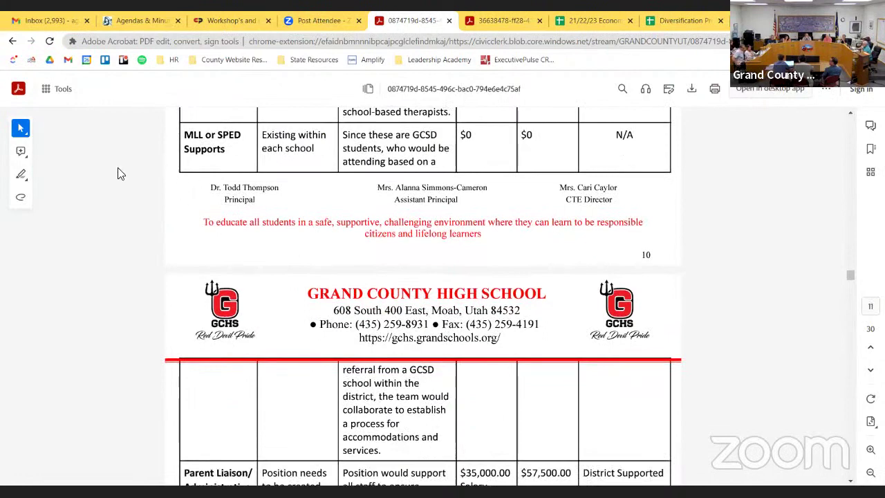
pyautogui.scroll(-1, 119, 174)
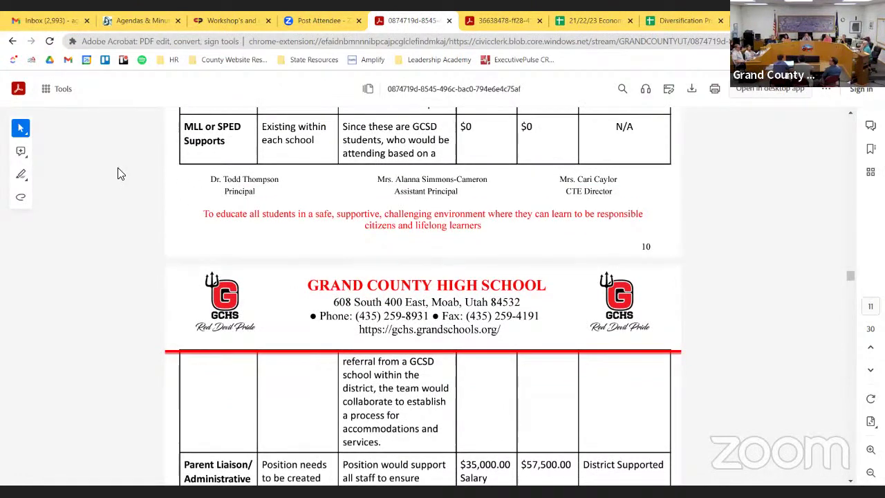
# - Examine the parent liaison, building rental, other costs and curriculum rows on pages 11 and 12, down to the budget totals
pyautogui.scroll(-4, 119, 173)
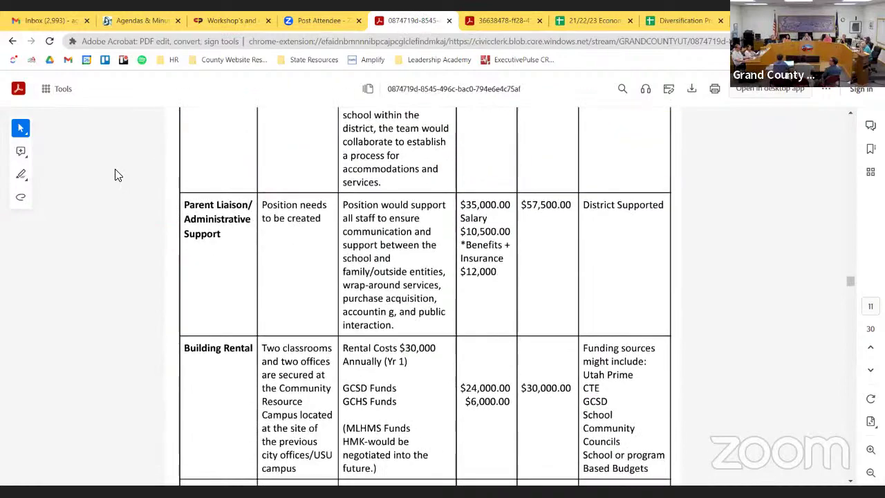
pyautogui.scroll(-1, 119, 173)
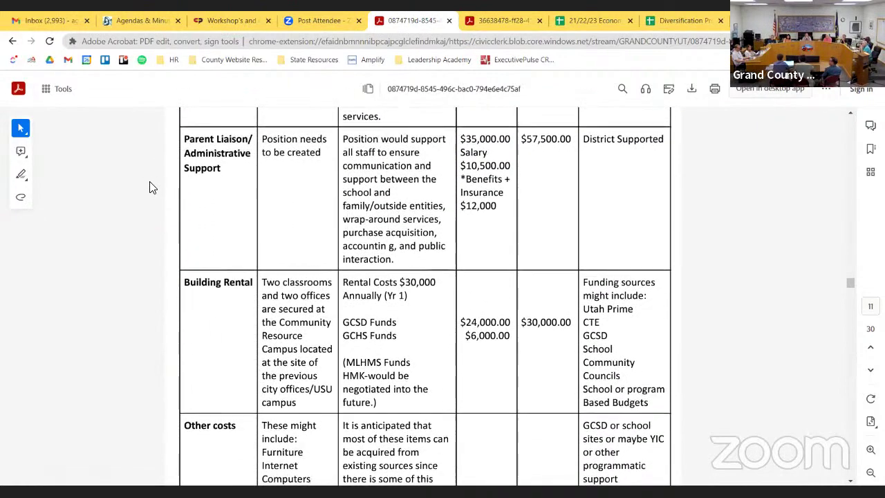
pyautogui.scroll(-2, 150, 187)
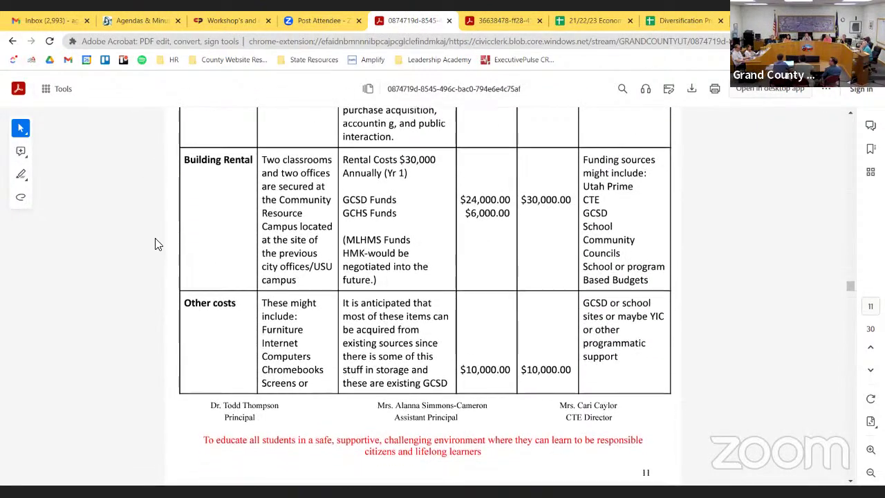
pyautogui.scroll(-1, 156, 244)
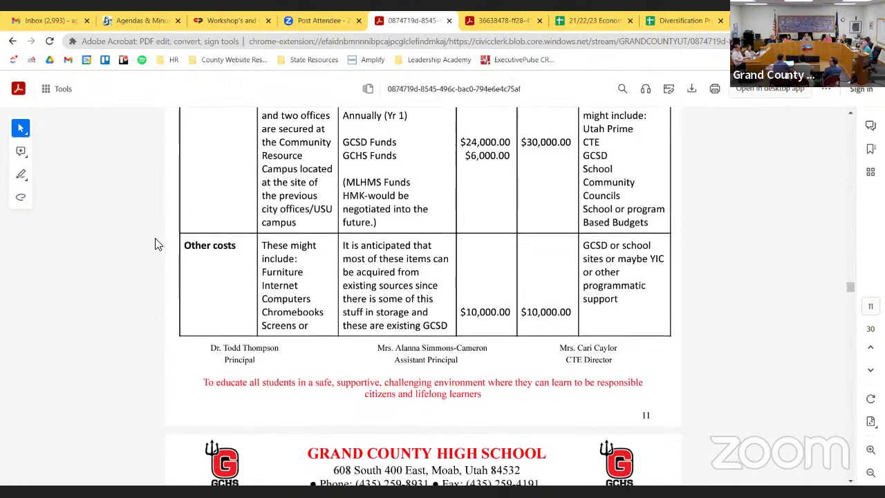
pyautogui.scroll(-1, 156, 243)
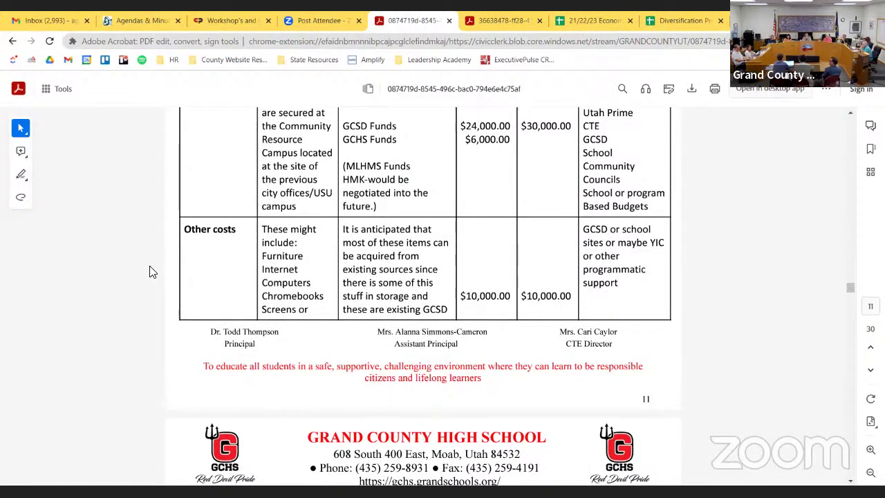
pyautogui.scroll(-4, 151, 270)
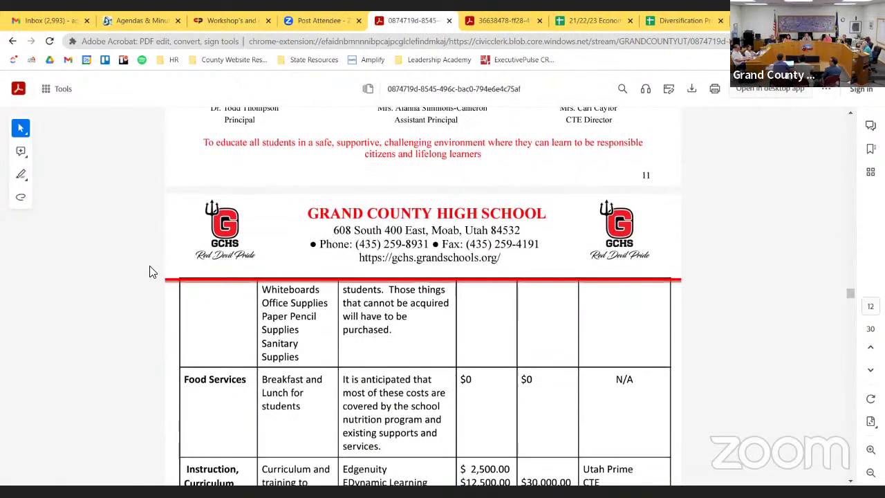
pyautogui.scroll(-4, 152, 271)
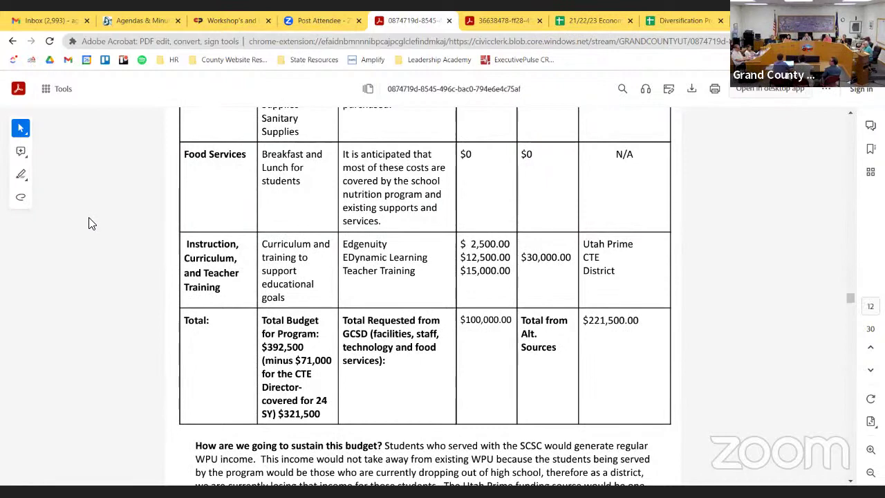
pyautogui.scroll(-1, 90, 223)
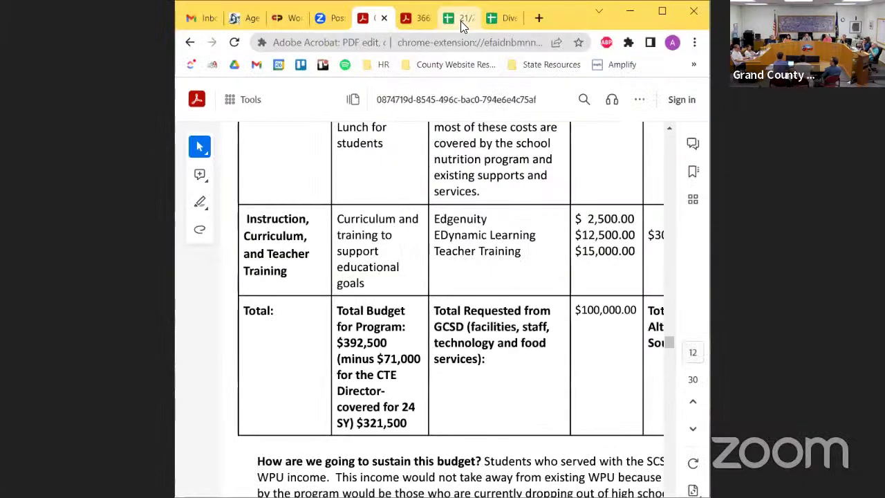
# - Open the Diversification Proposal Worksheet in a maximized window and select the Student Career and Success Center's recommended funding amount
pyautogui.click(591, 20)
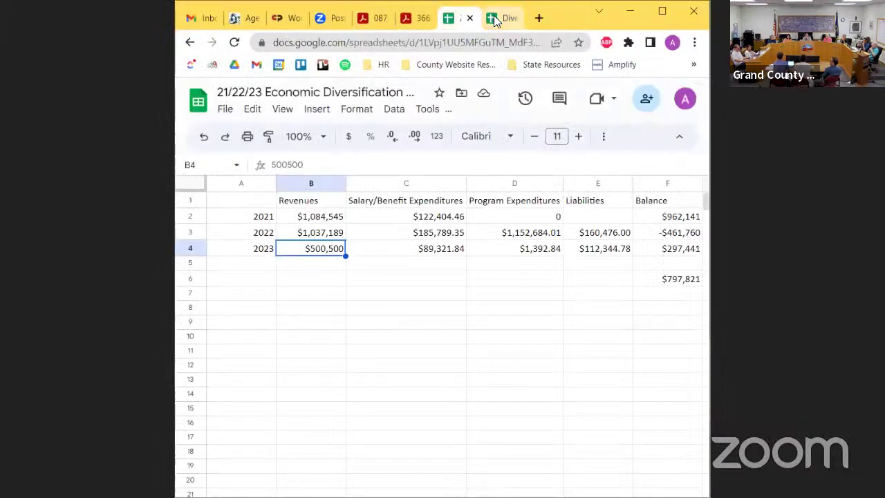
pyautogui.click(498, 19)
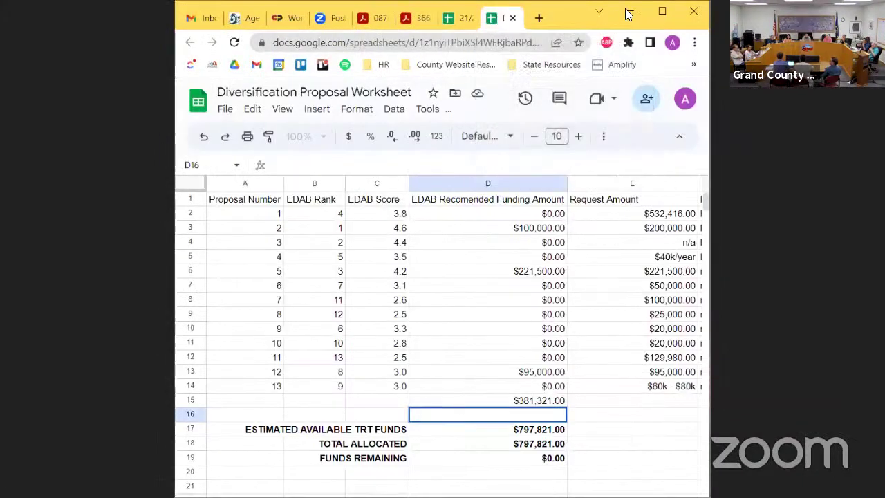
pyautogui.click(661, 9)
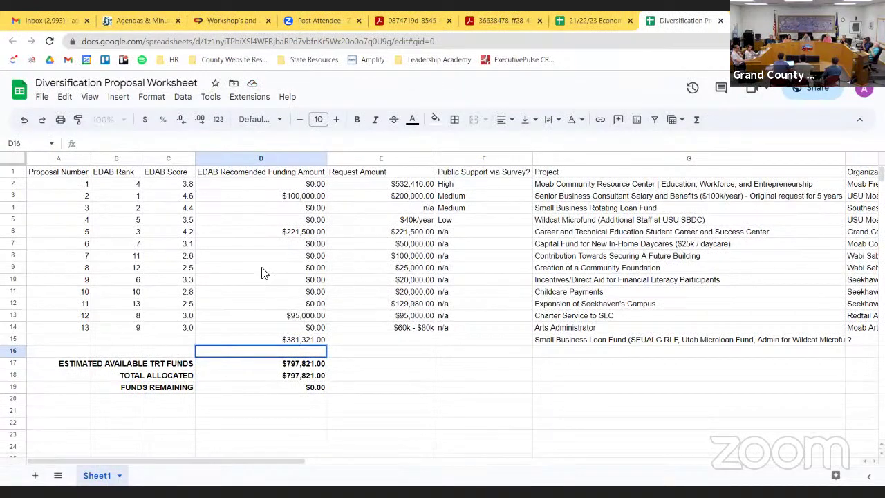
pyautogui.click(289, 233)
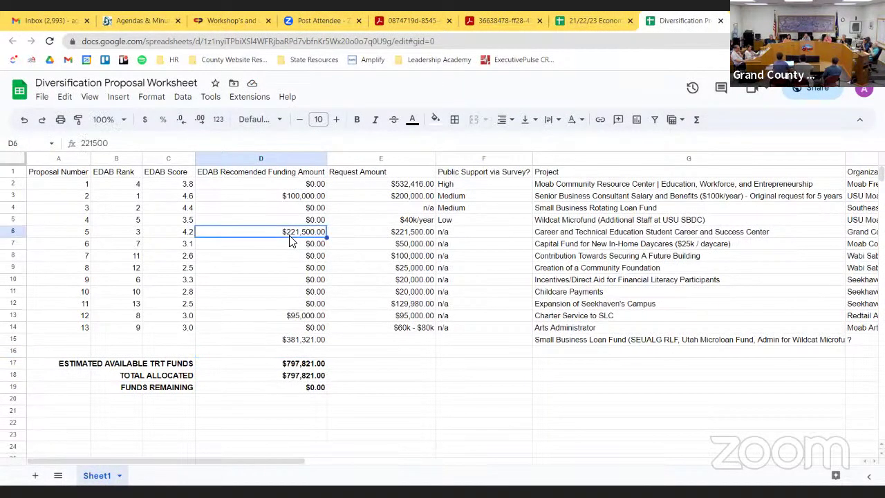
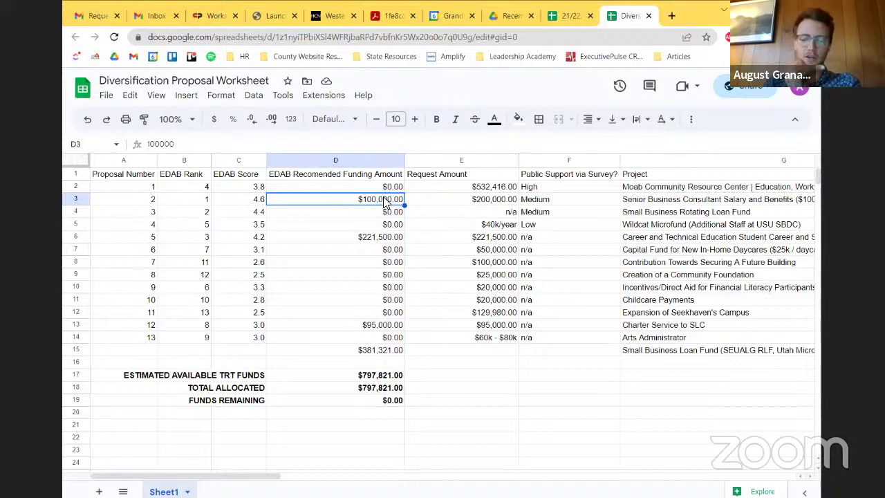
# - Review the recommended funding for the Student Career and Success Center, SLC charter service and Small Business Loan Fund against their project descriptions
pyautogui.press('Down')
pyautogui.press('Down')
pyautogui.press('Down')
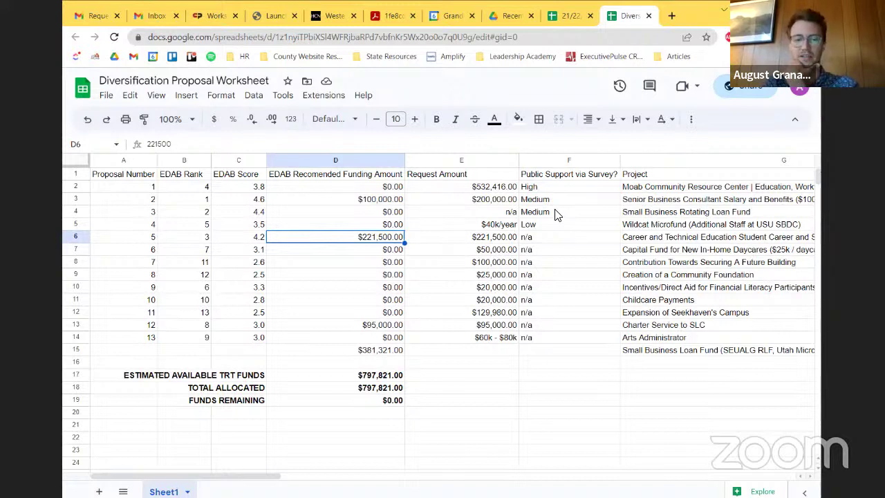
pyautogui.click(374, 325)
pyautogui.click(397, 351)
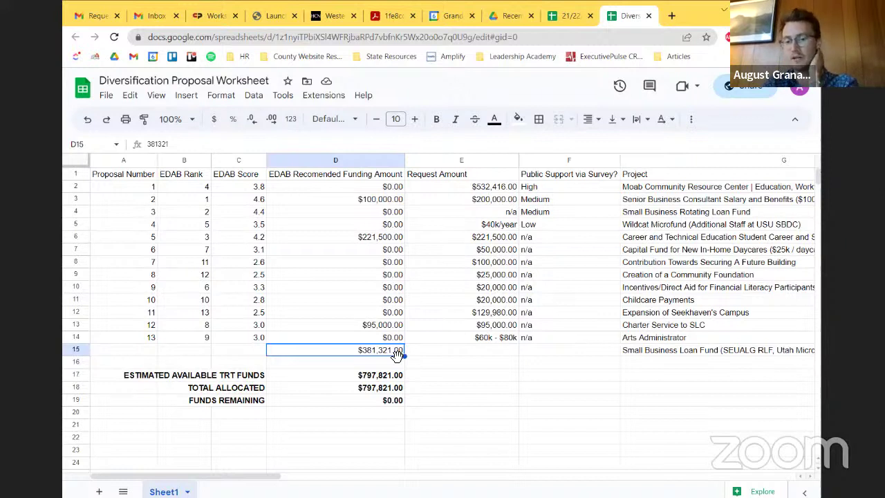
pyautogui.hscroll(1, 449, 347)
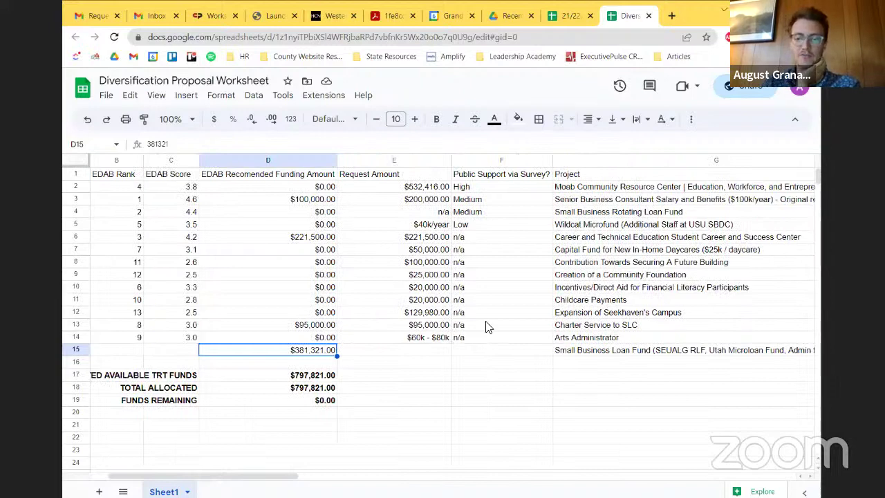
pyautogui.hscroll(1, 486, 327)
pyautogui.hscroll(2, 486, 326)
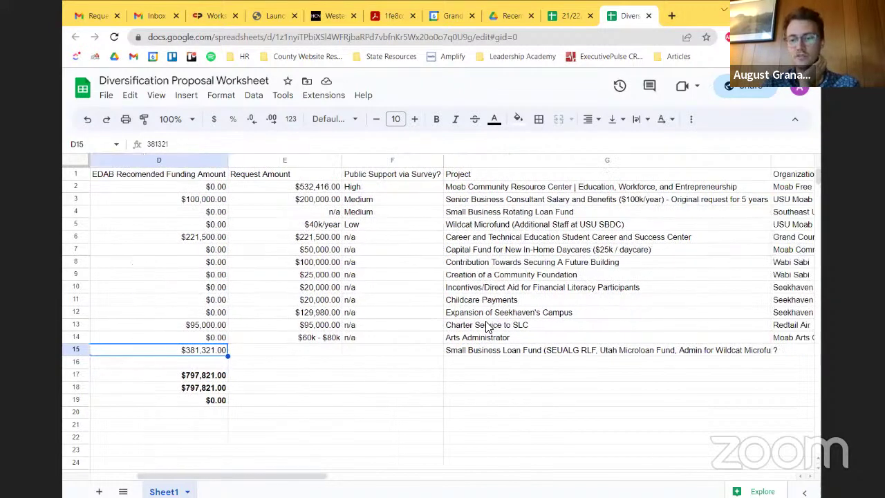
pyautogui.hscroll(-4, 486, 326)
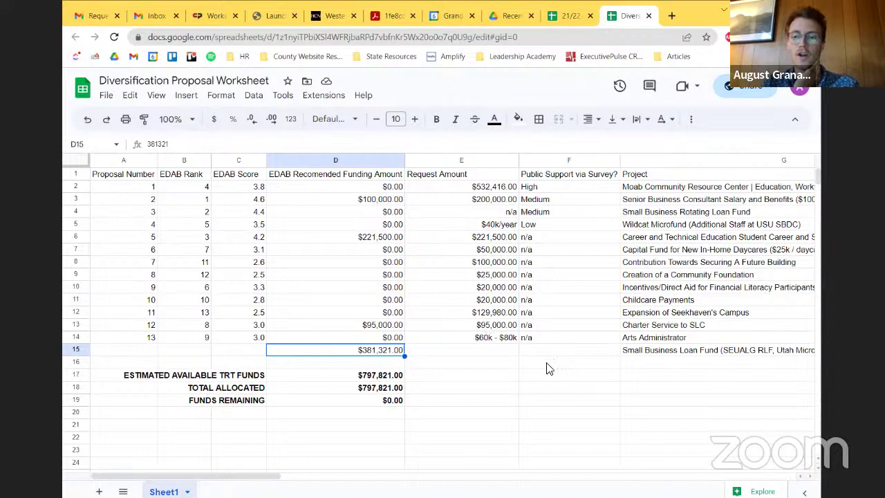
# - Add the note "- Ease of execution" in cell G16, directly below the Small Business Loan Fund project
pyautogui.hscroll(2, 546, 369)
pyautogui.hscroll(2, 546, 369)
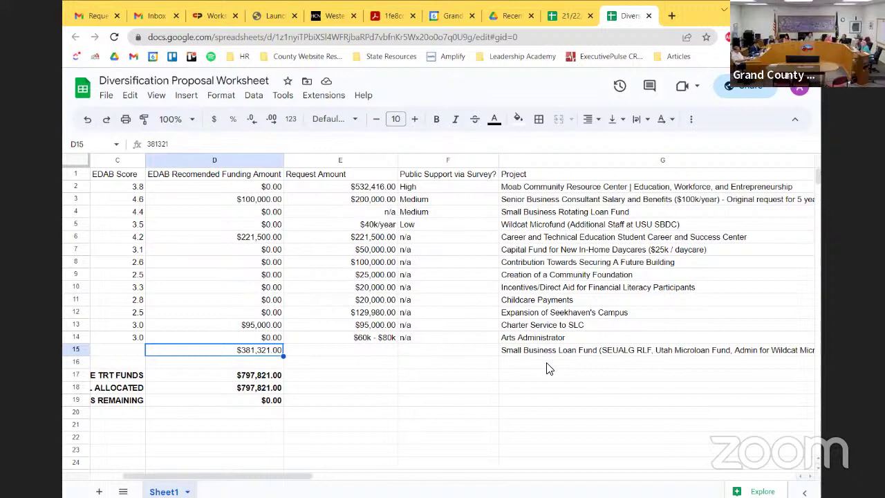
pyautogui.click(547, 363)
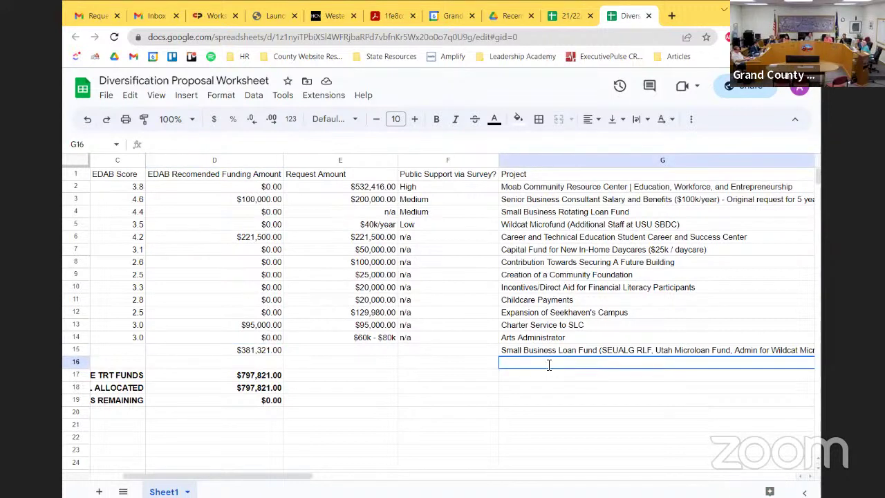
pyautogui.write('- Ease of ee')
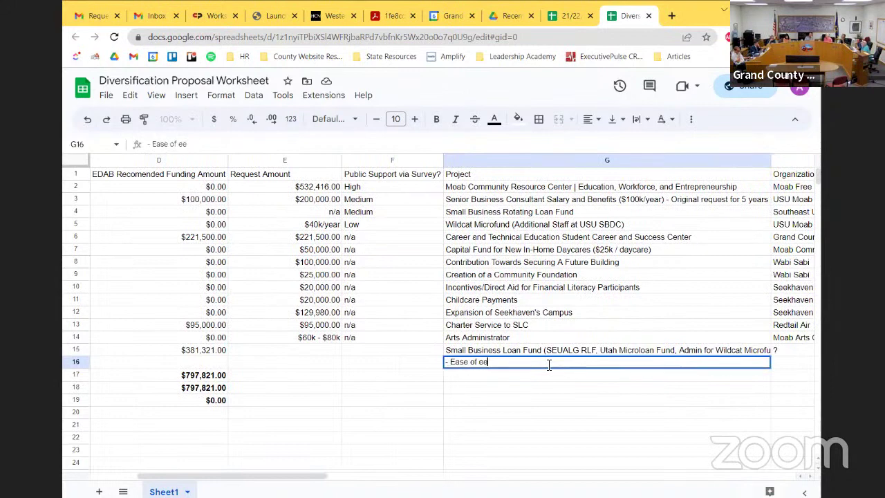
pyautogui.press('BackSpace')
pyautogui.write('xecution')
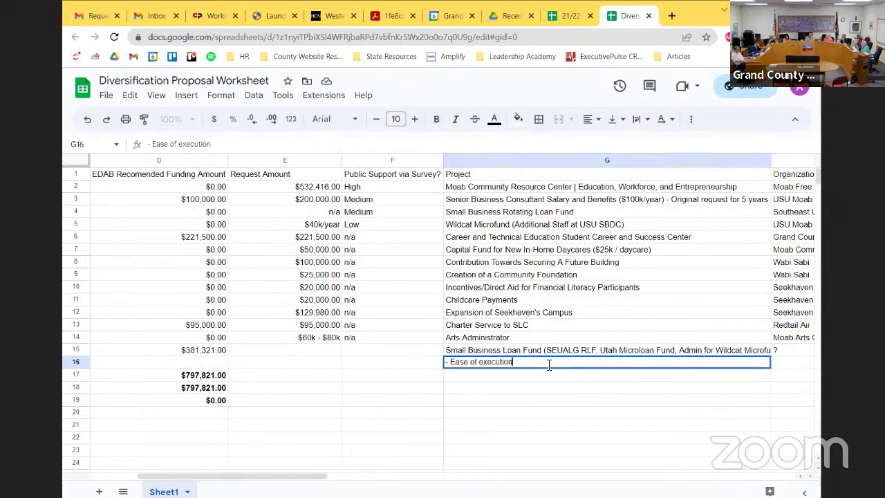
pyautogui.press('Return')
pyautogui.write('- C')
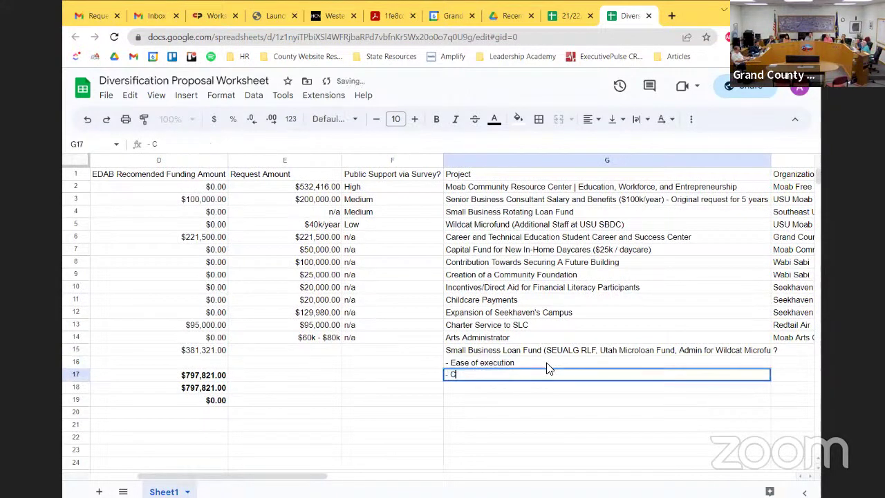
pyautogui.write('ost of overhead')
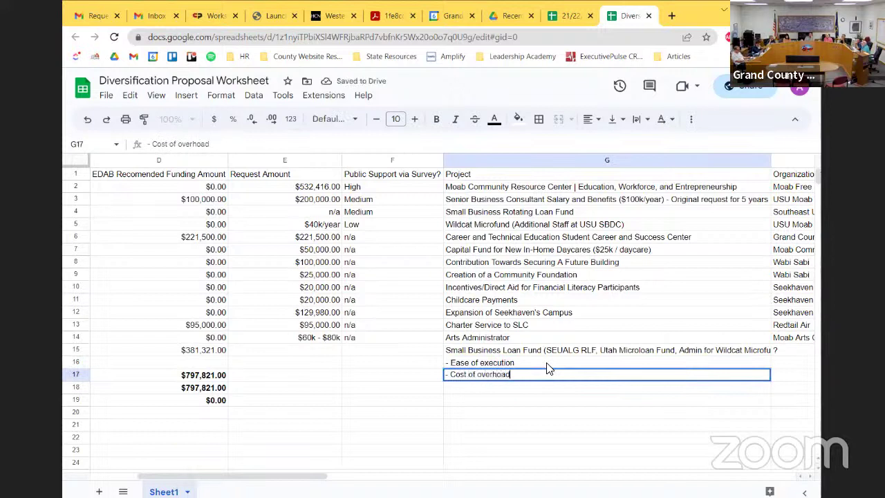
pyautogui.press('Return')
pyautogui.hotkey('ctrl', 'z')
# - Enter the note "- Cost of overhead" in cell G17, below the ease of execution note
pyautogui.write('- C')
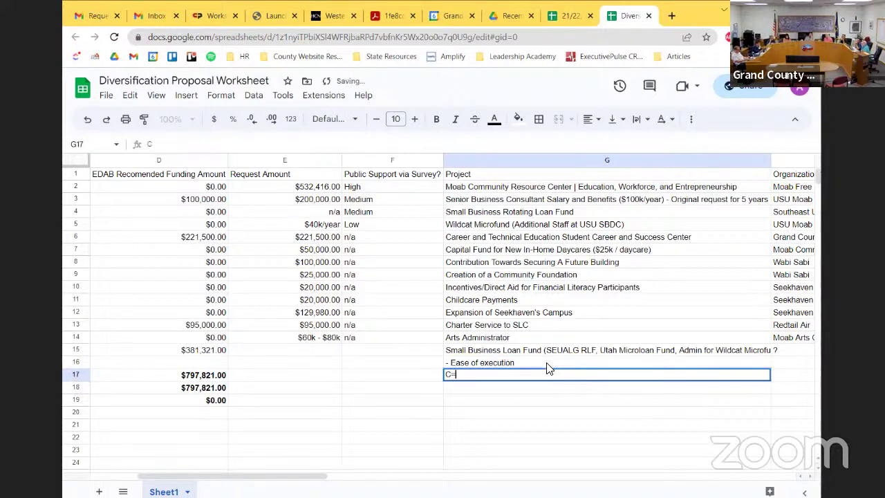
pyautogui.write('Ost')
pyautogui.press('BackSpace')
pyautogui.press('BackSpace')
pyautogui.press('BackSpace')
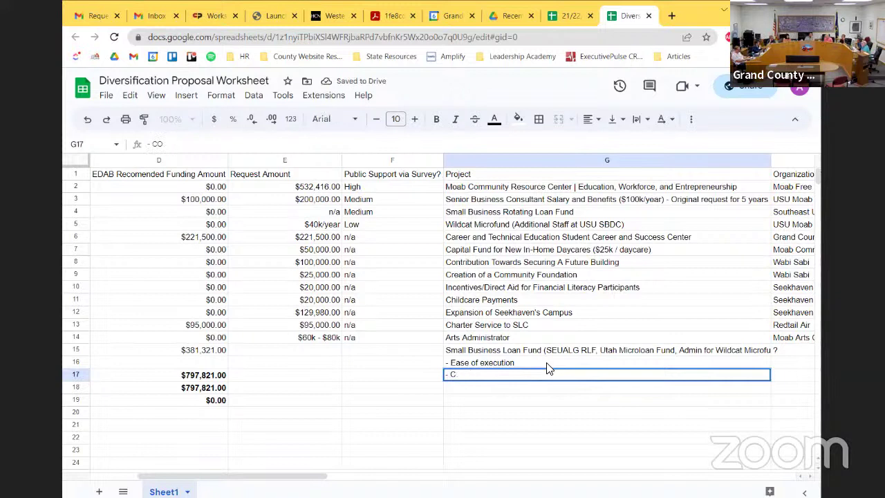
pyautogui.write('ost of overhead')
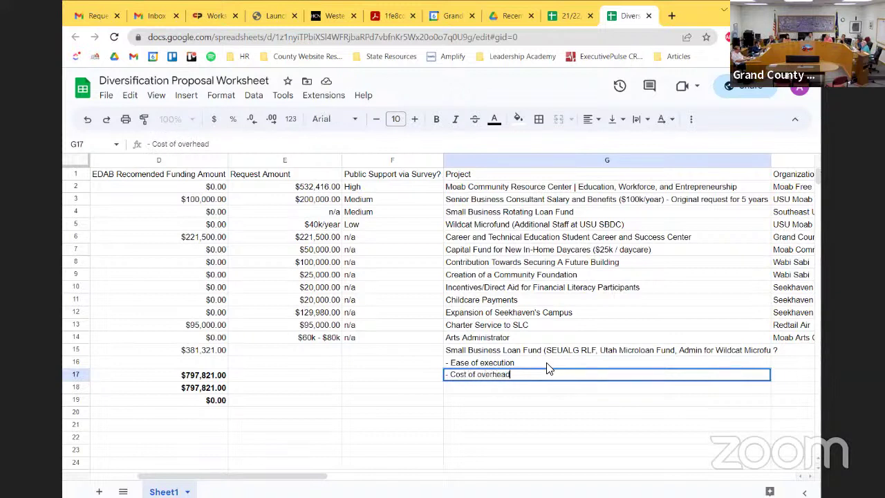
# - Add the note "- Option of adding funds in the future" in cell G18, below the cost of overhead note
pyautogui.press('Return')
pyautogui.write('- Operat')
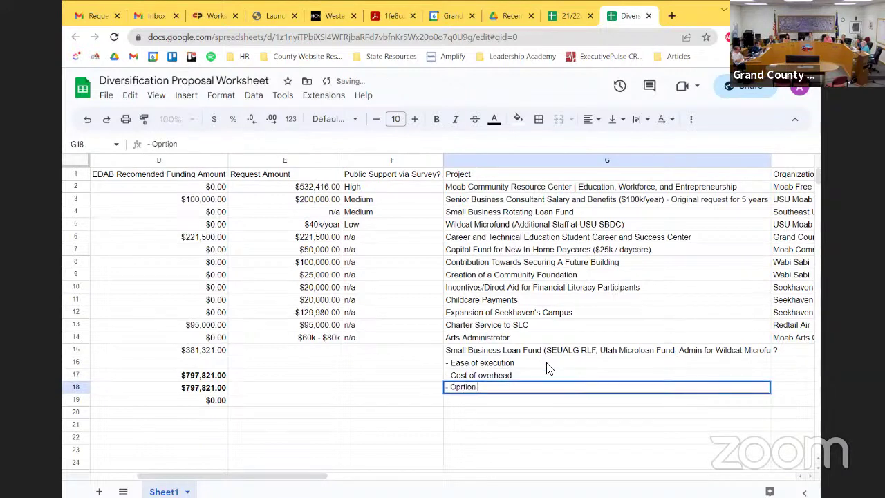
pyautogui.press('BackSpace')
pyautogui.press('BackSpace')
pyautogui.press('BackSpace')
pyautogui.press('BackSpace')
pyautogui.write('rtion of adding')
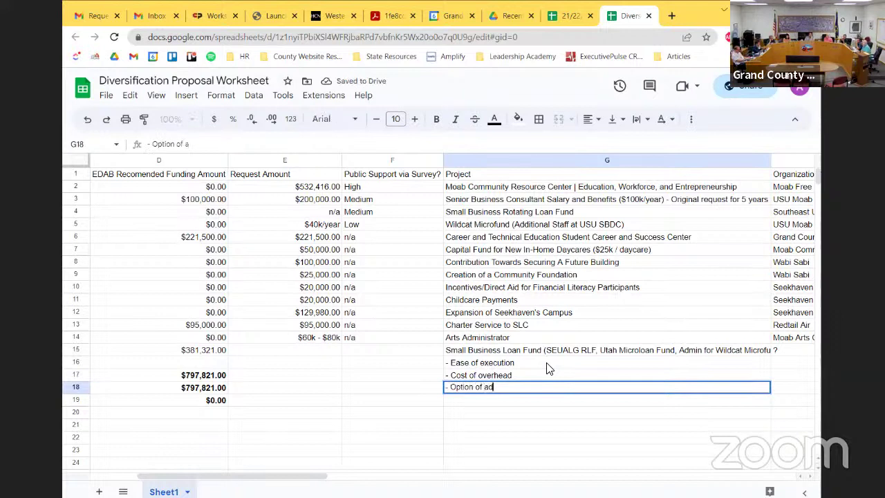
pyautogui.write(' fu')
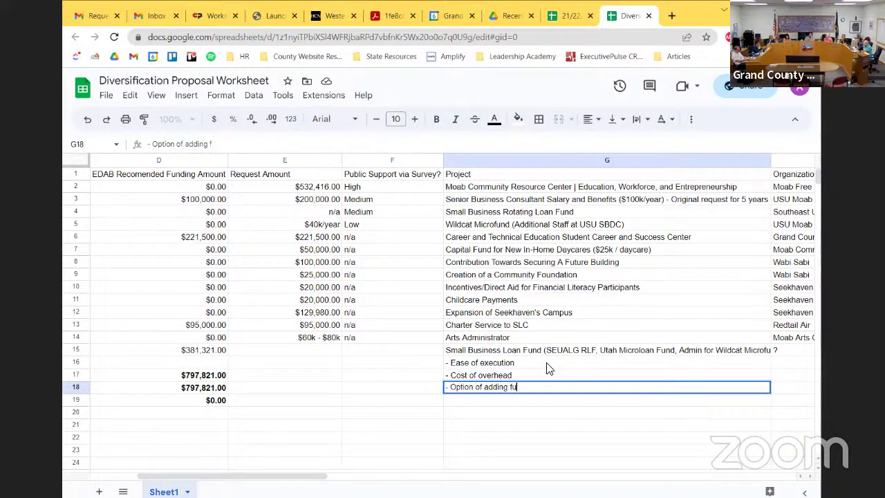
pyautogui.write('nds in the future')
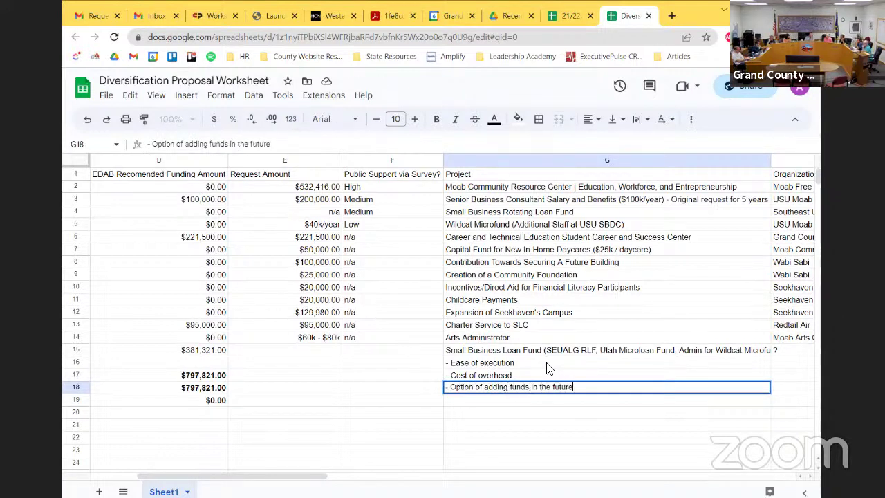
pyautogui.press('Return')
# - Enter the note "- Interest rates" in cell G19, below the note about adding funds
pyautogui.write('- ')
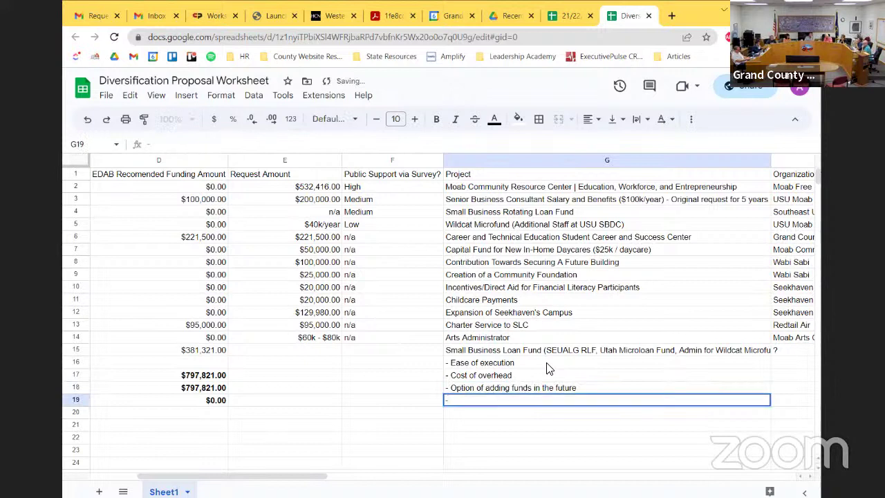
pyautogui.write('Interest')
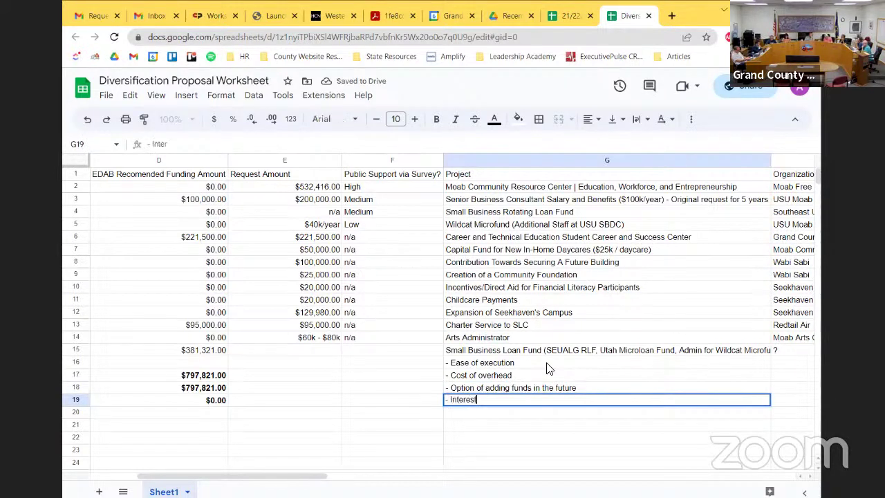
pyautogui.write(' rates')
pyautogui.press('Return')
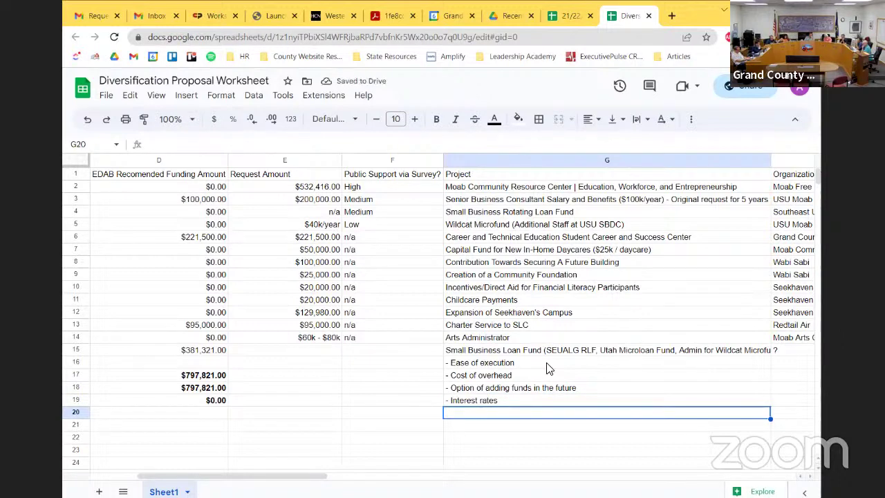
# - Enter the note "- Types of eligible projects" in cell G20, below the interest rates note
pyautogui.hscroll(-5, 546, 369)
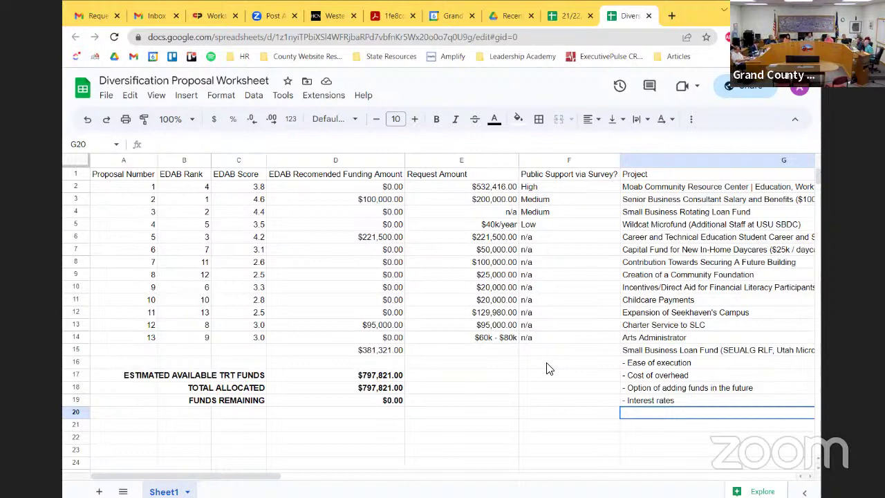
pyautogui.write('-')
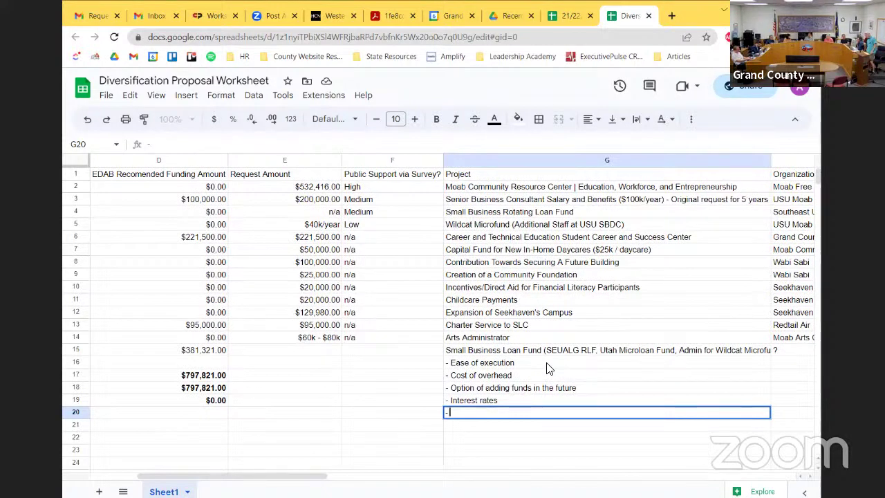
pyautogui.write('W')
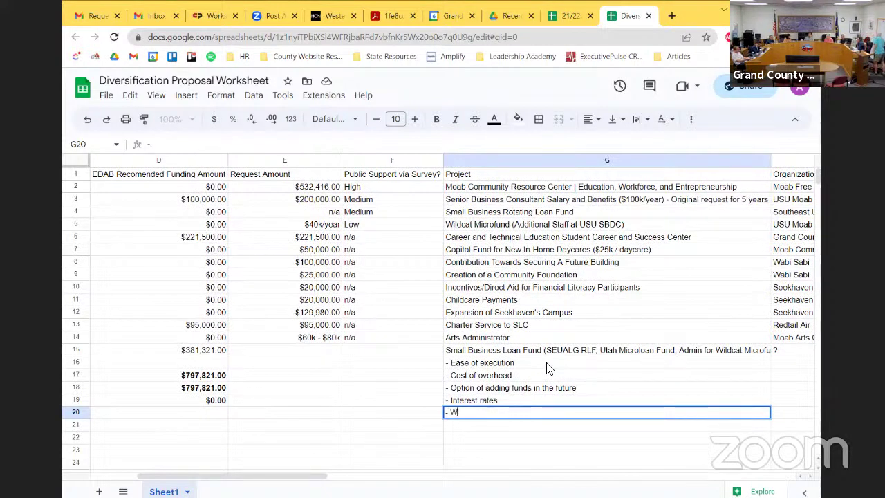
pyautogui.write('hat types')
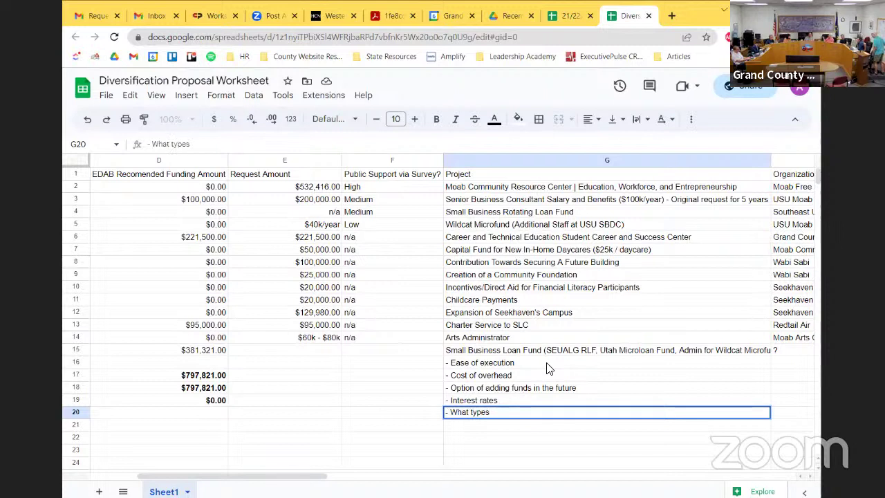
pyautogui.press('BackSpace')
pyautogui.press('BackSpace')
pyautogui.press('BackSpace')
pyautogui.press('BackSpace')
pyautogui.press('BackSpace')
pyautogui.press('BackSpace')
pyautogui.press('BackSpace')
pyautogui.press('BackSpace')
pyautogui.press('BackSpace')
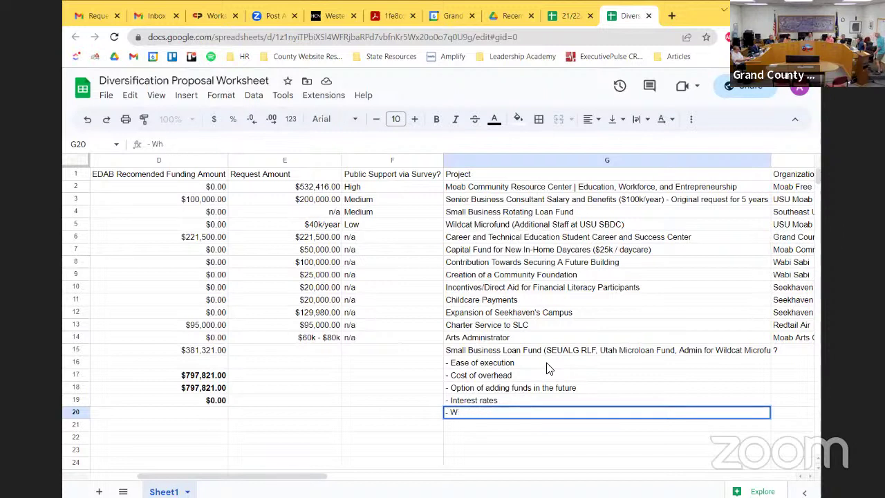
pyautogui.write('TYpe')
pyautogui.press('BackSpace')
pyautogui.press('BackSpace')
pyautogui.press('BackSpace')
pyautogui.write('ypes of')
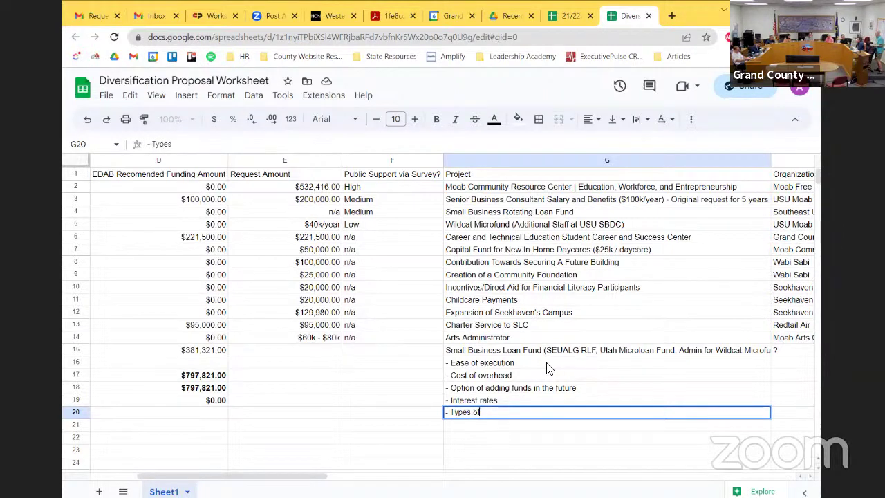
pyautogui.write(' eligible projects')
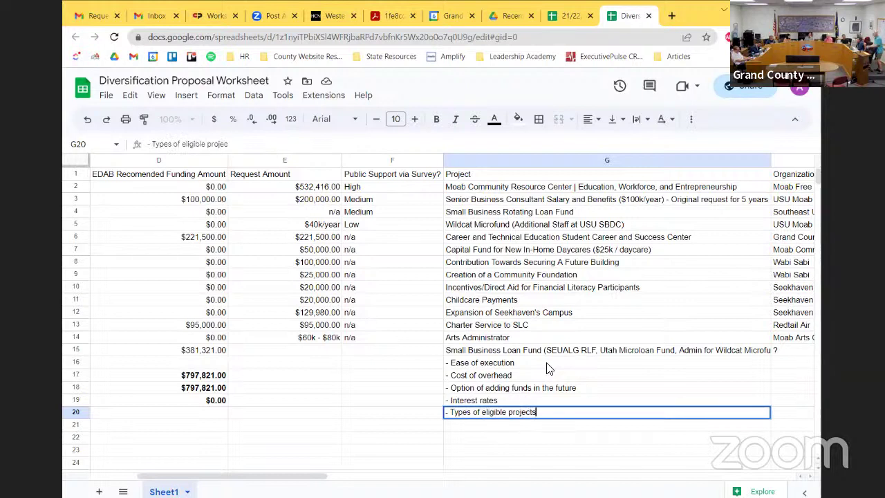
pyautogui.press('Return')
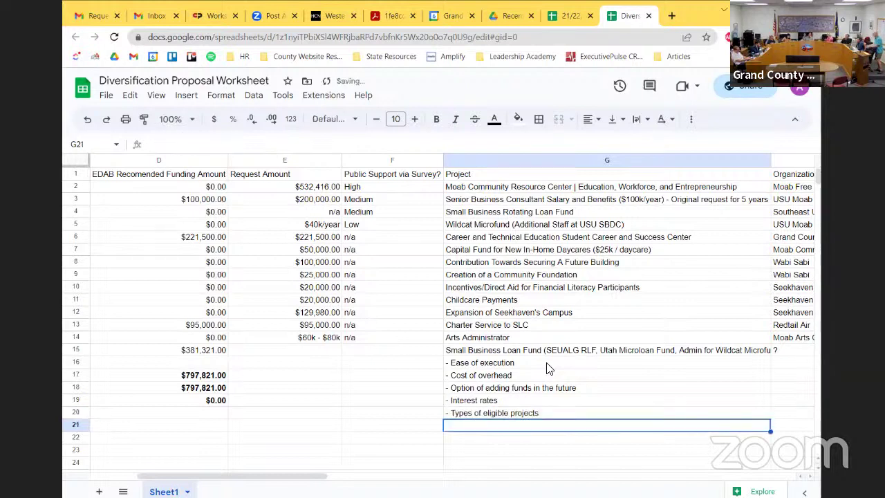